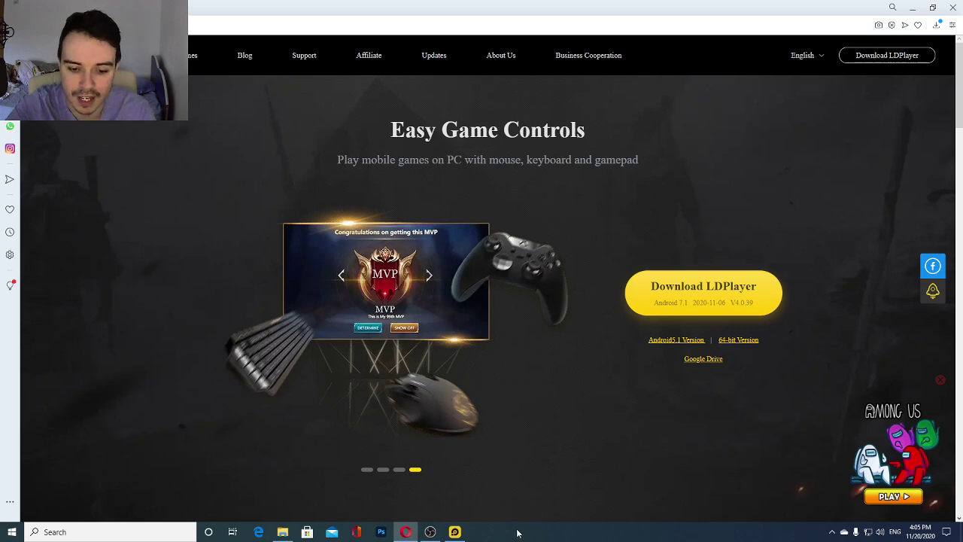
Step: Switch from the browser's download page to the LDPlayer emulator
left_click(464, 532)
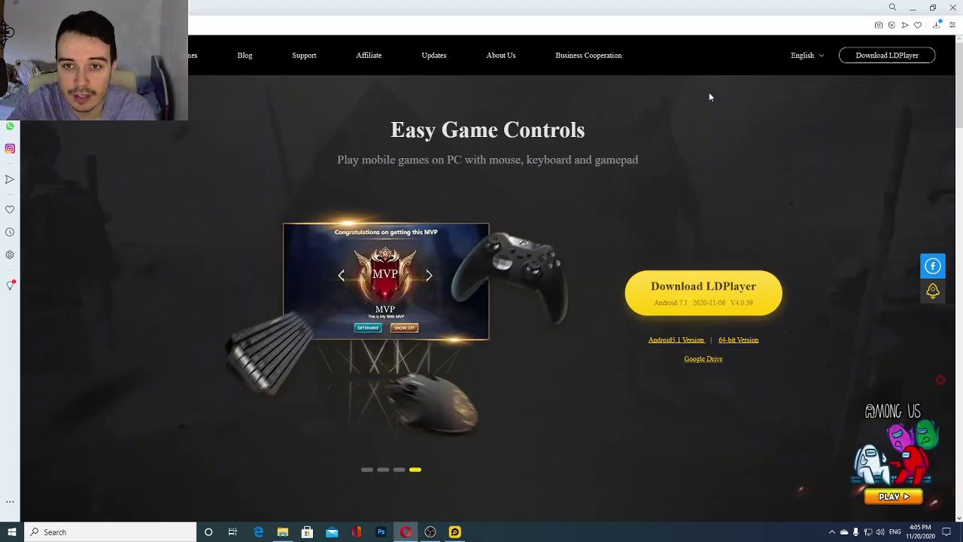
key("alt+Tab")
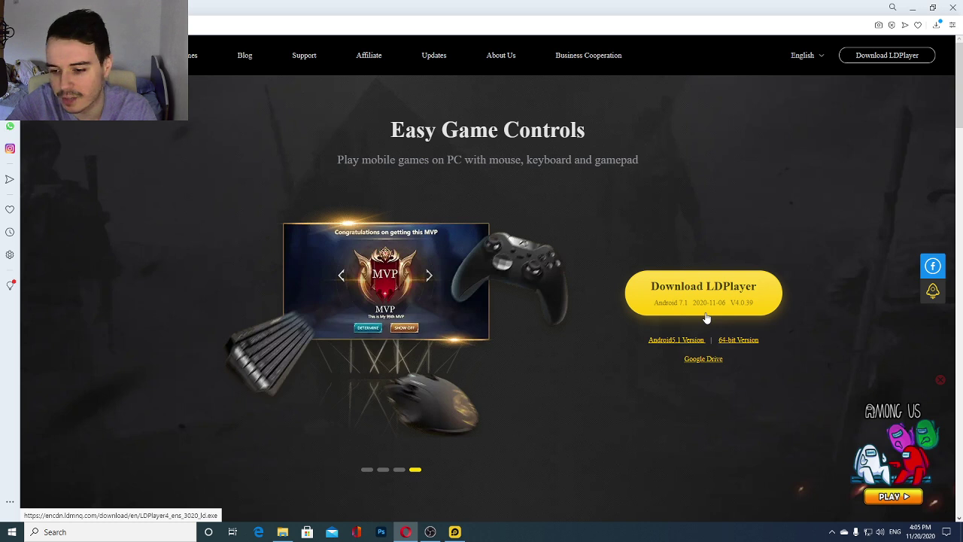
left_click(454, 532)
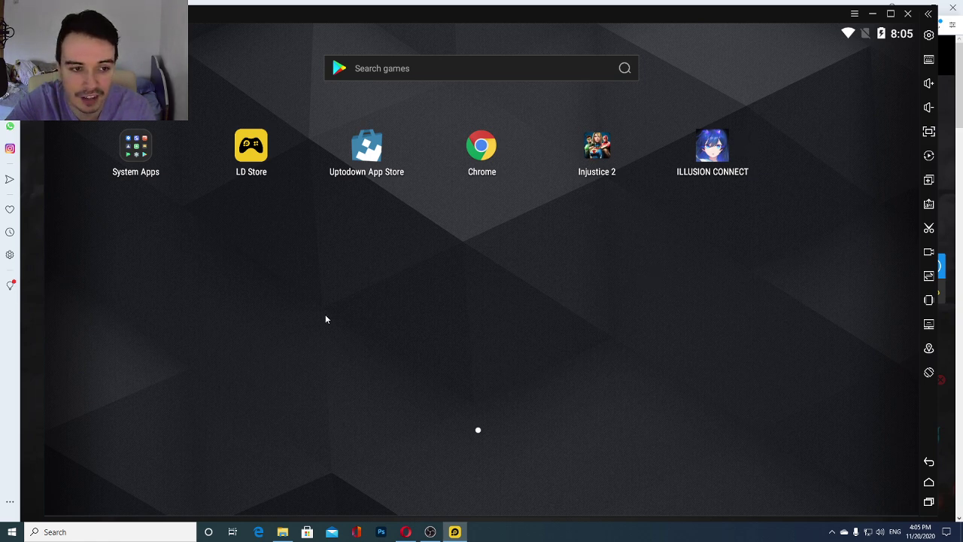
Step: Look through the apps in the System Apps folder and close it again
left_click(127, 154)
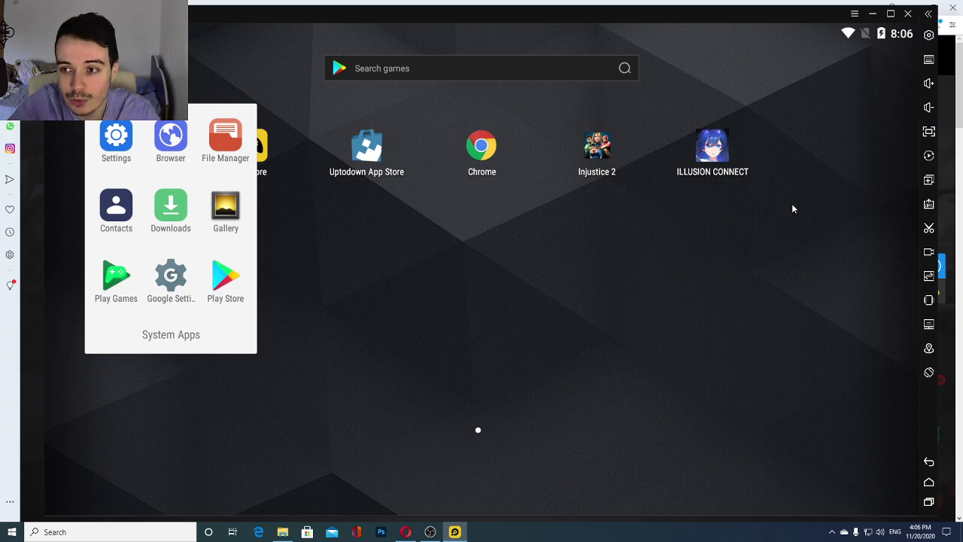
left_click(662, 328)
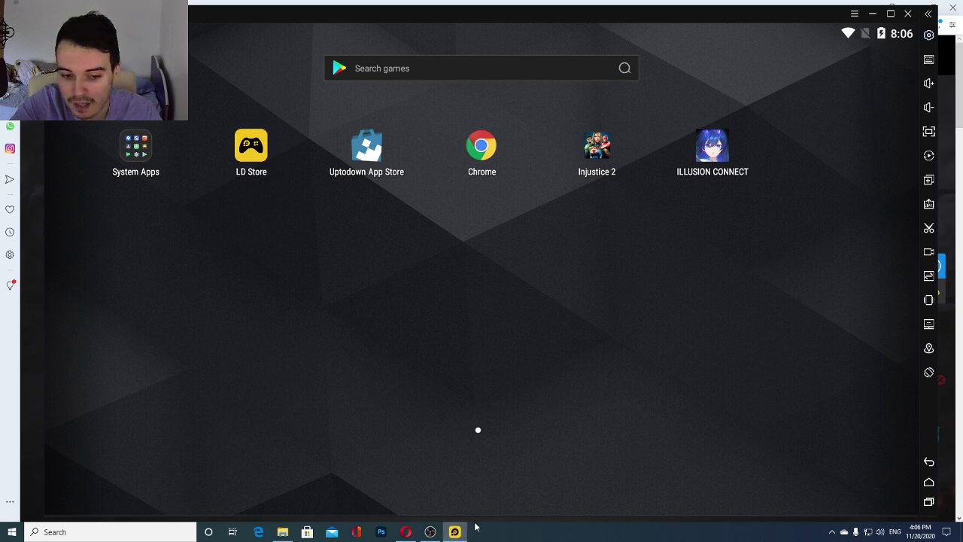
mouse_move(457, 533)
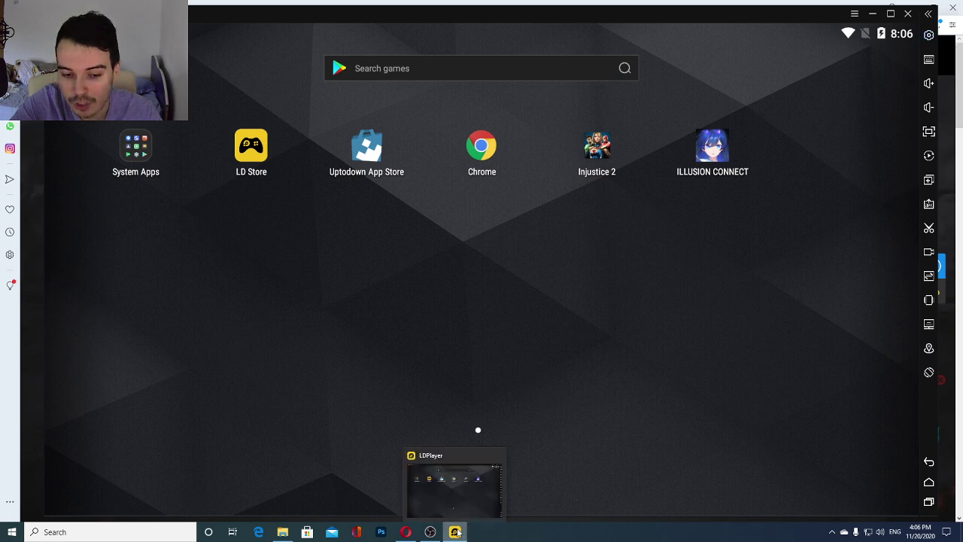
Step: Open the emulator's settings and review the available CPU core options without changing the selection
left_click(929, 35)
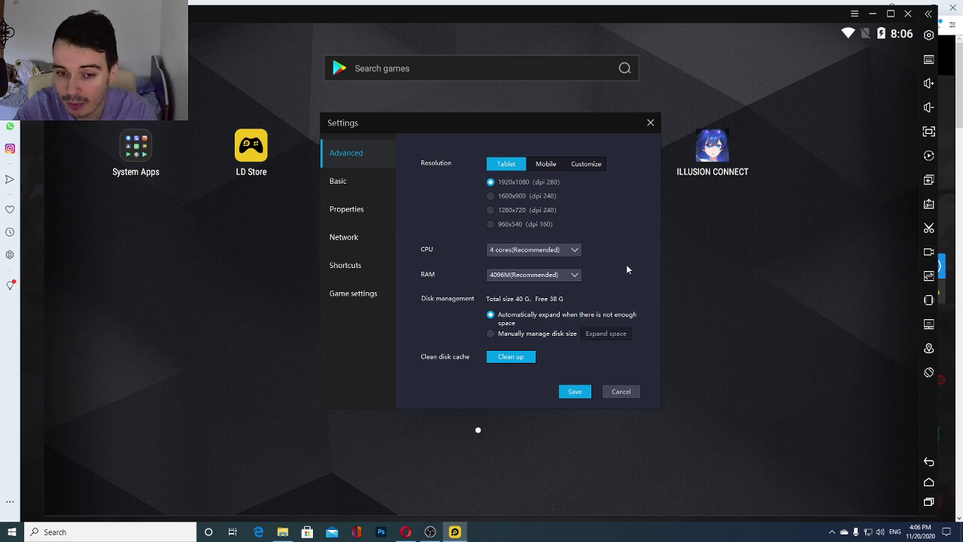
left_click(548, 250)
left_click(547, 250)
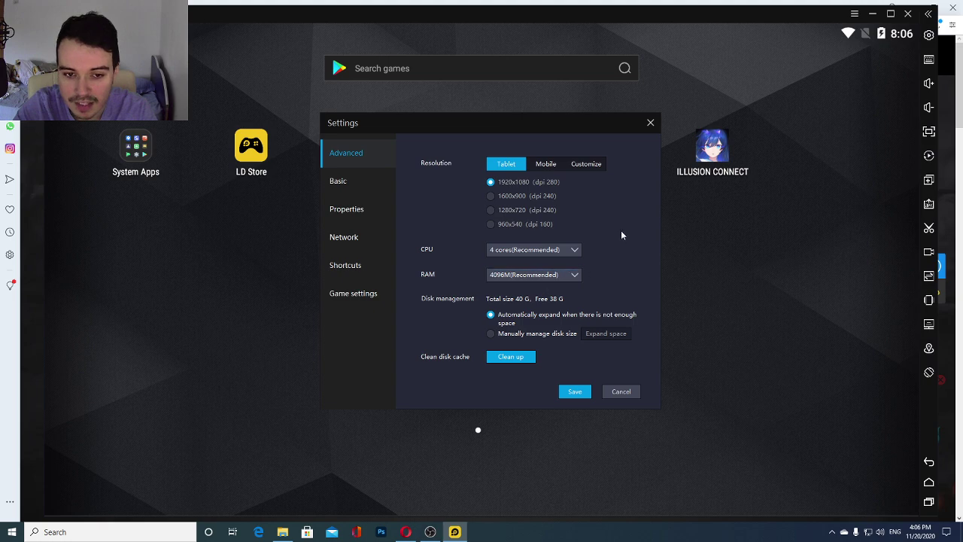
left_click(556, 250)
left_click(561, 250)
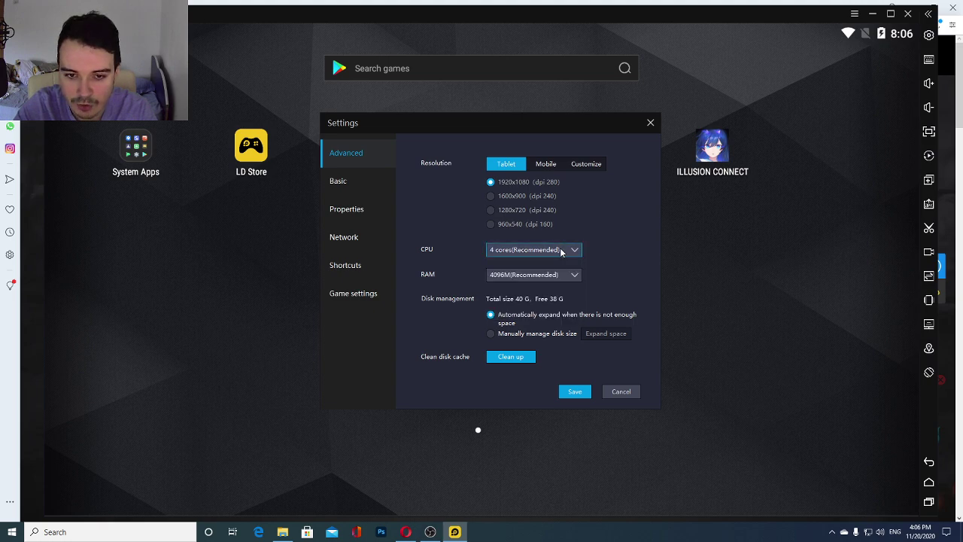
left_click(560, 250)
left_click(602, 253)
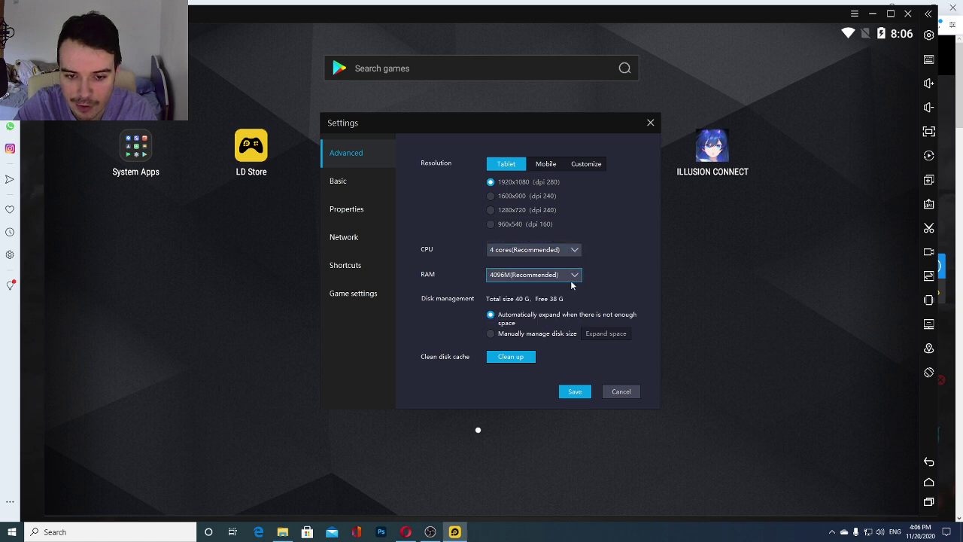
Step: Try the 8192M RAM allocation, and set the RAM back to 4096M (Recommended)
left_click(557, 275)
scroll(525, 328, "down", 3)
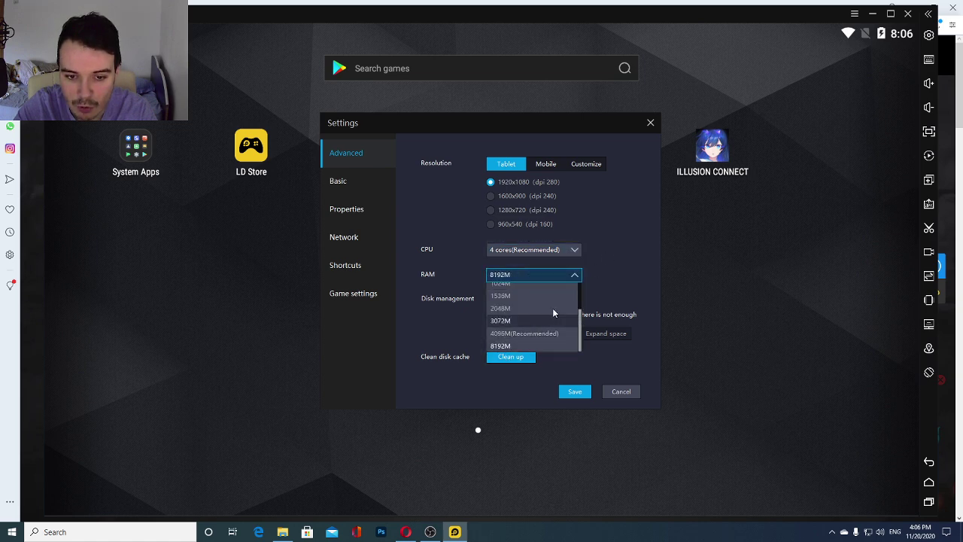
left_click(616, 263)
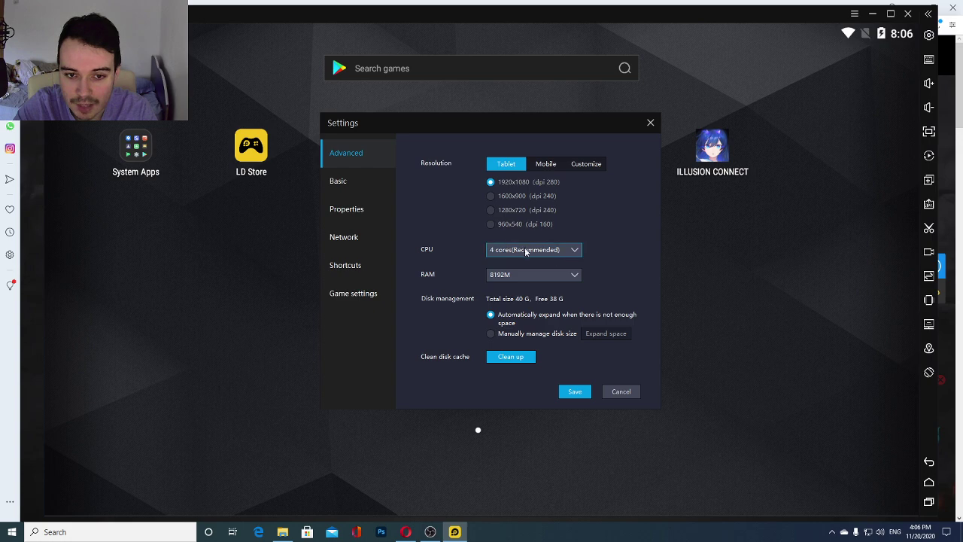
left_click(529, 278)
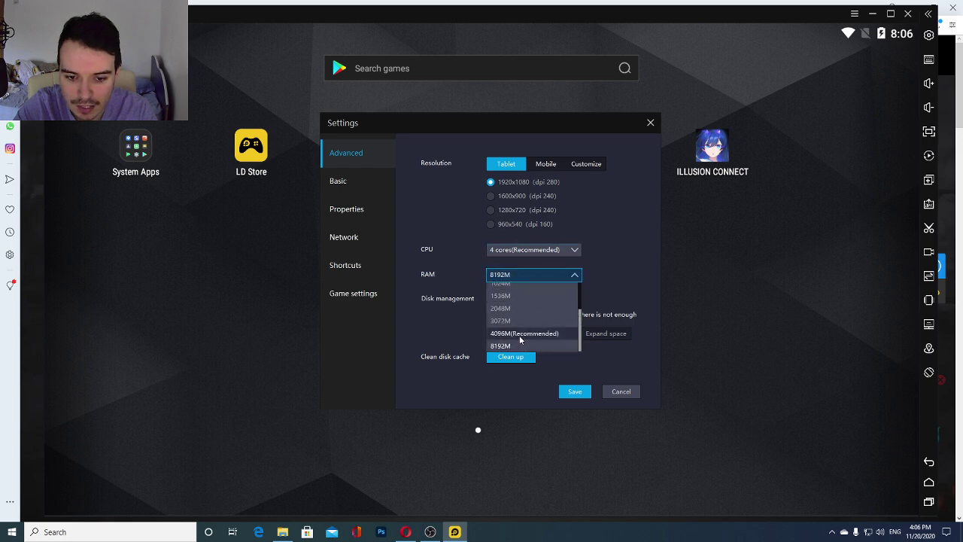
left_click(522, 338)
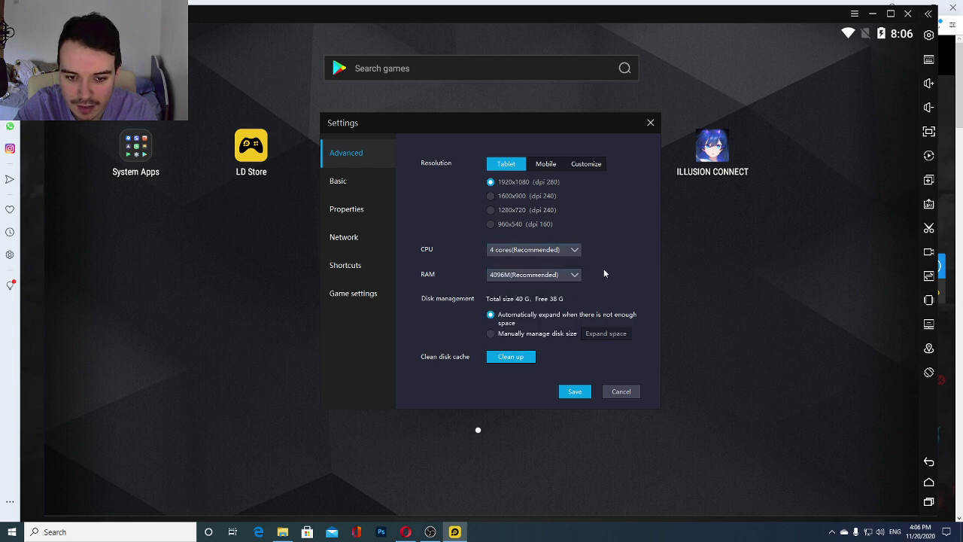
Step: Set disk management to manually manage disk size, and view the disk expansion dialog without expanding the disk
left_click(493, 335)
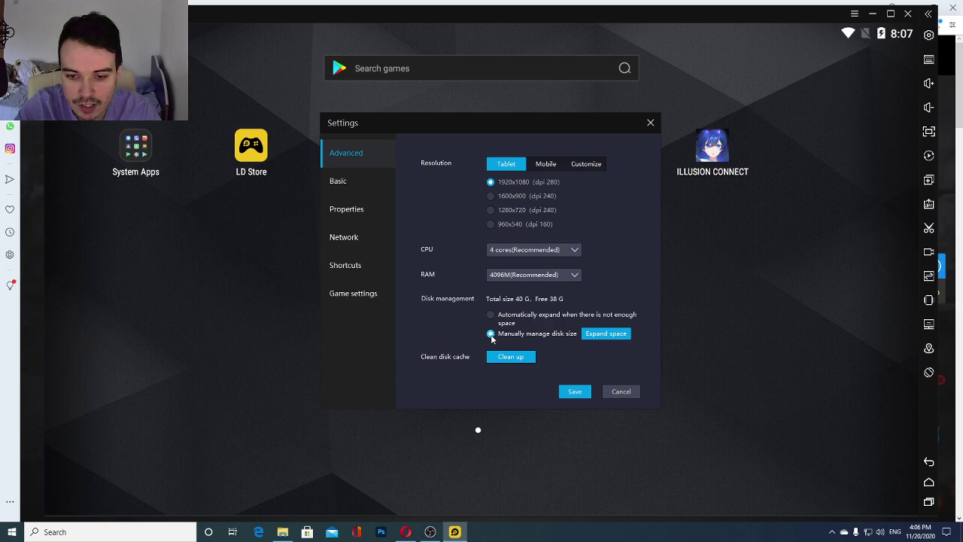
left_click(609, 335)
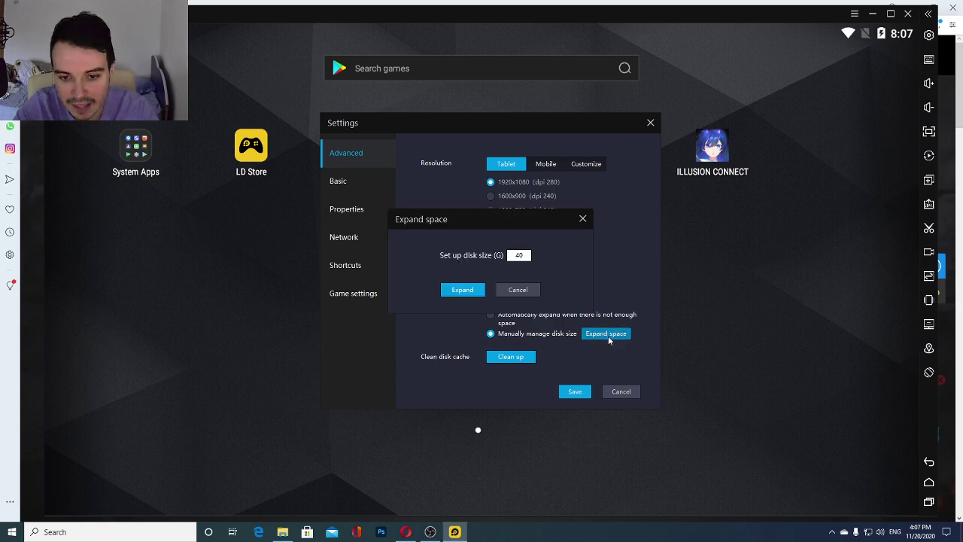
left_click(582, 219)
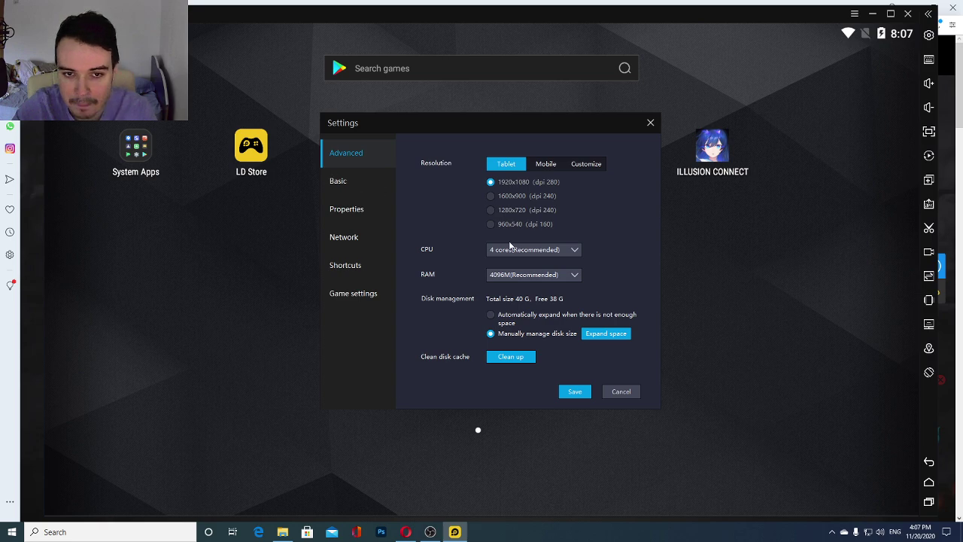
Step: In the basic settings, set the exit option to Exit directly
left_click(364, 181)
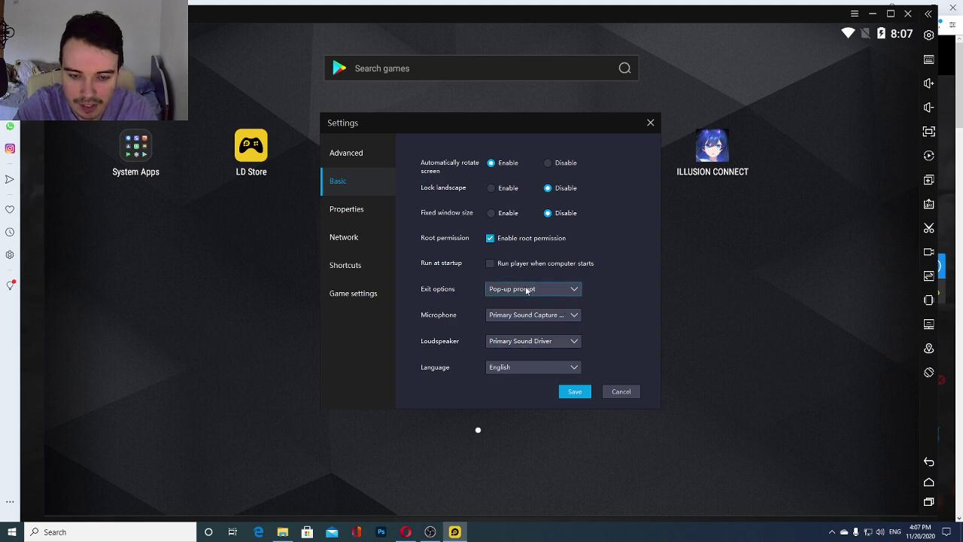
left_click(557, 290)
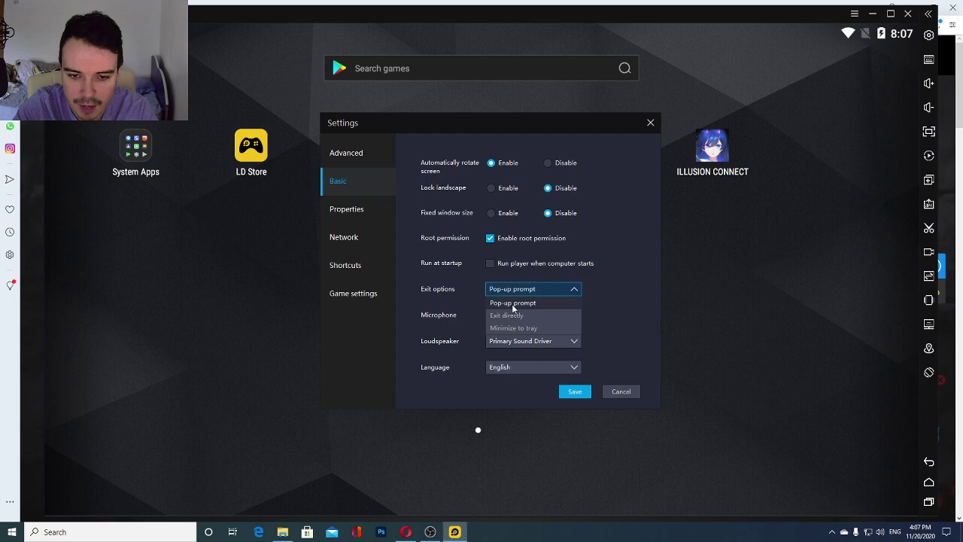
left_click(513, 304)
left_click(525, 292)
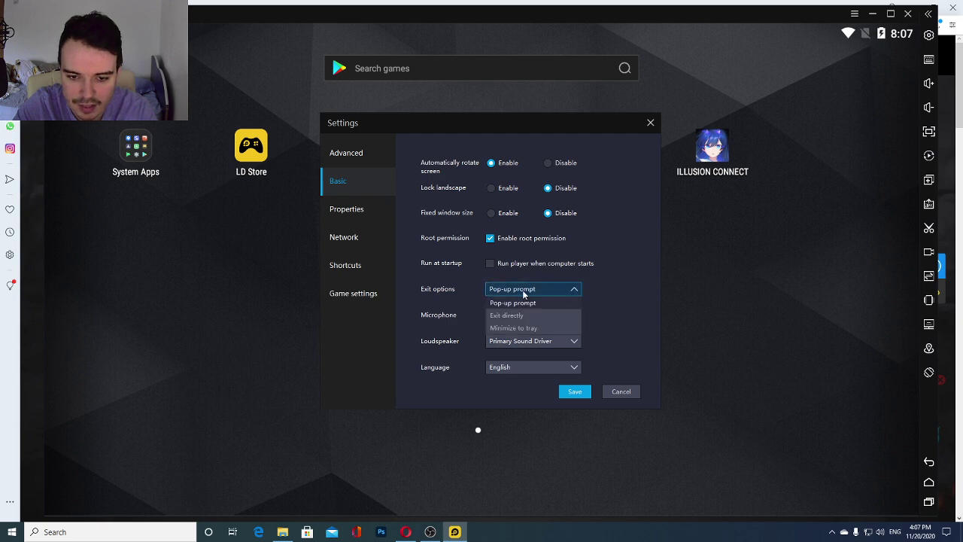
left_click(541, 315)
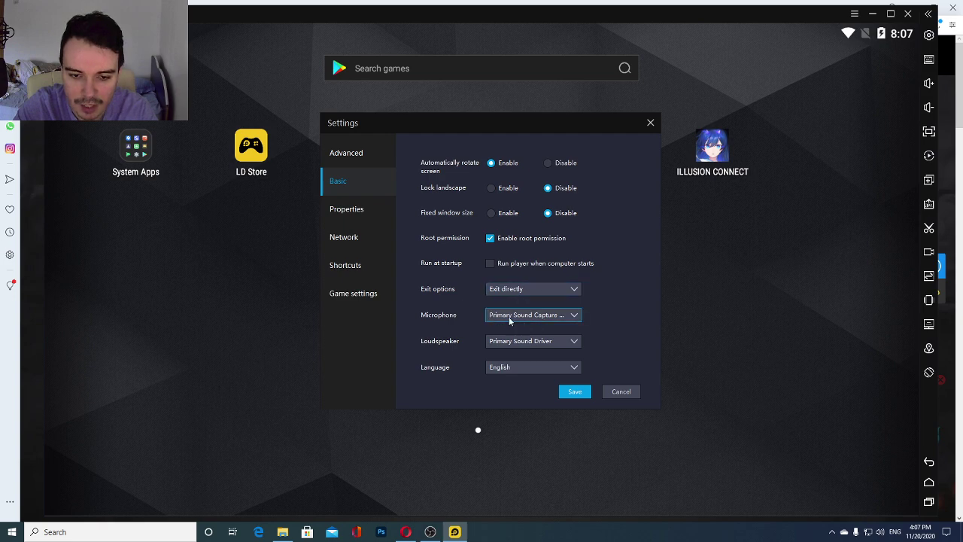
Step: Review the microphone and loudspeaker device choices, keeping the primary sound capture device and Primary Sound Driver
left_click(571, 317)
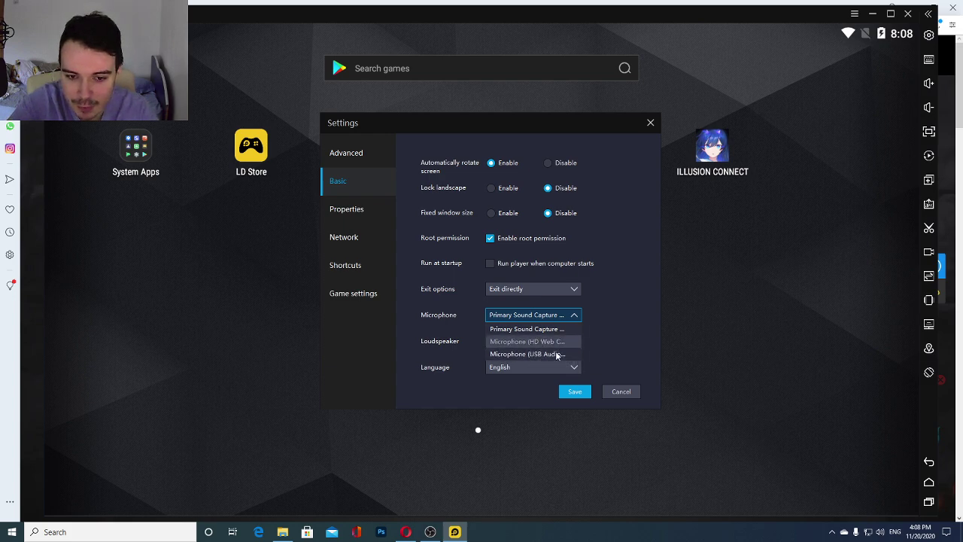
left_click(570, 316)
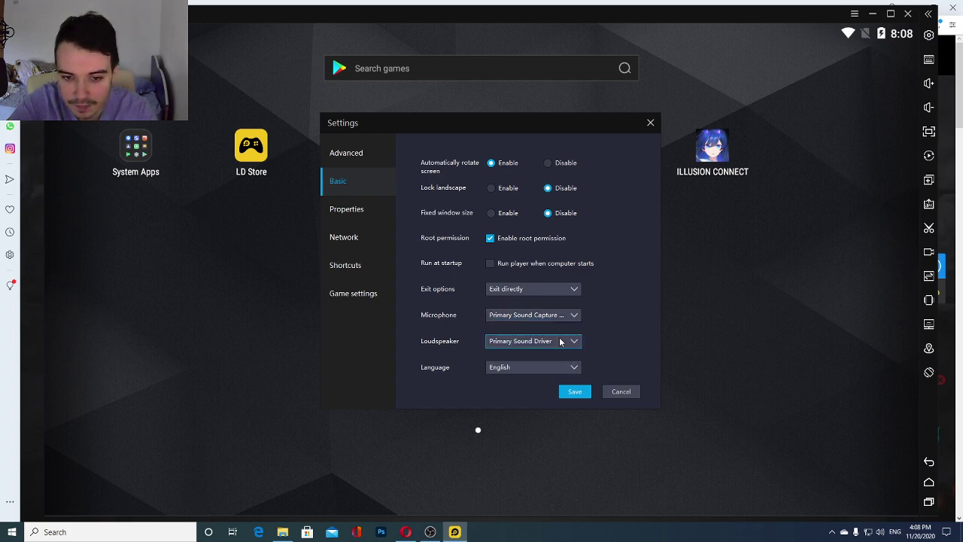
left_click(552, 344)
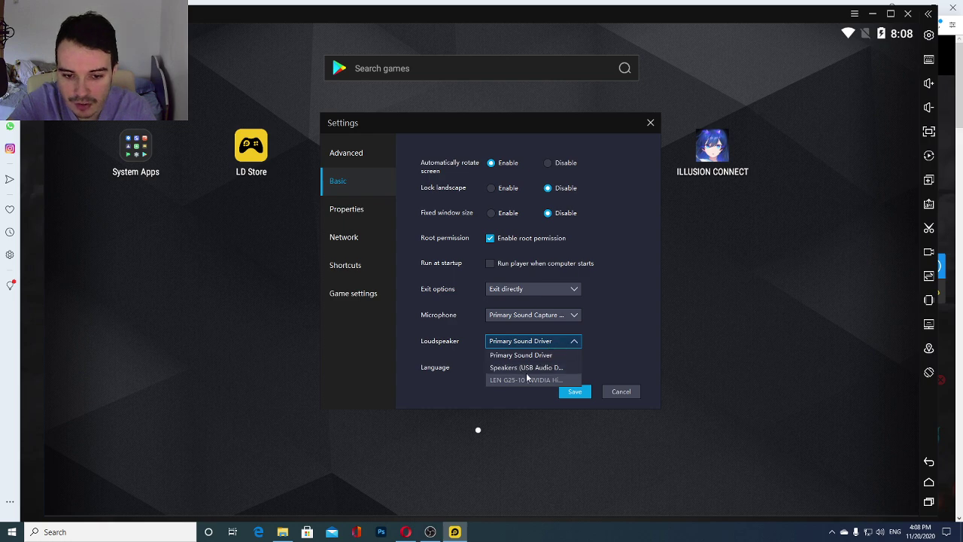
left_click(504, 350)
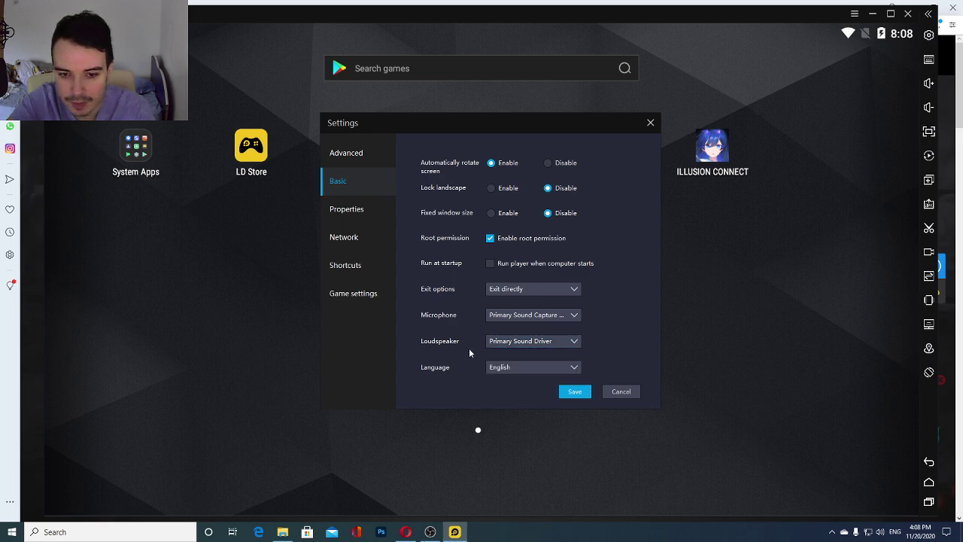
Step: Open the device properties and view the list of preset phone models without choosing one
left_click(351, 210)
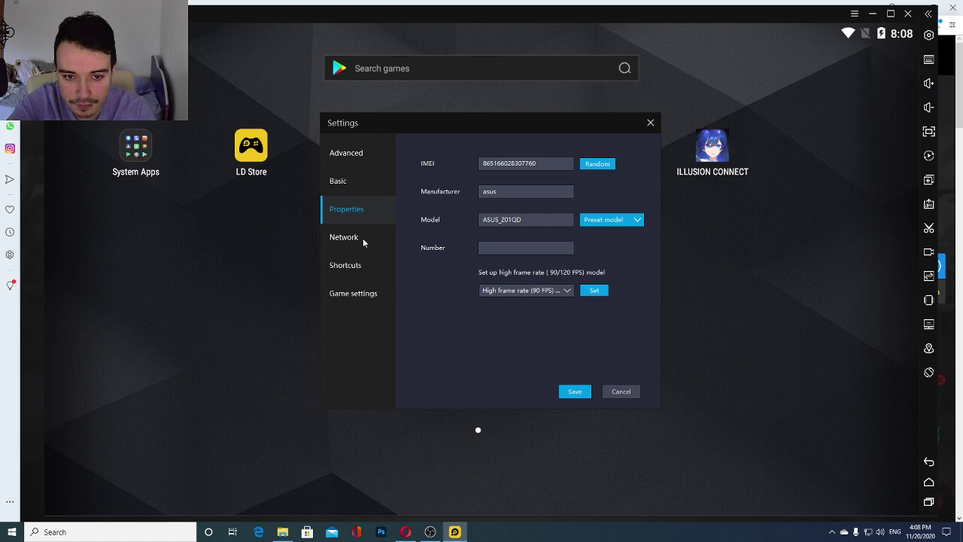
left_click(539, 219)
left_click(621, 220)
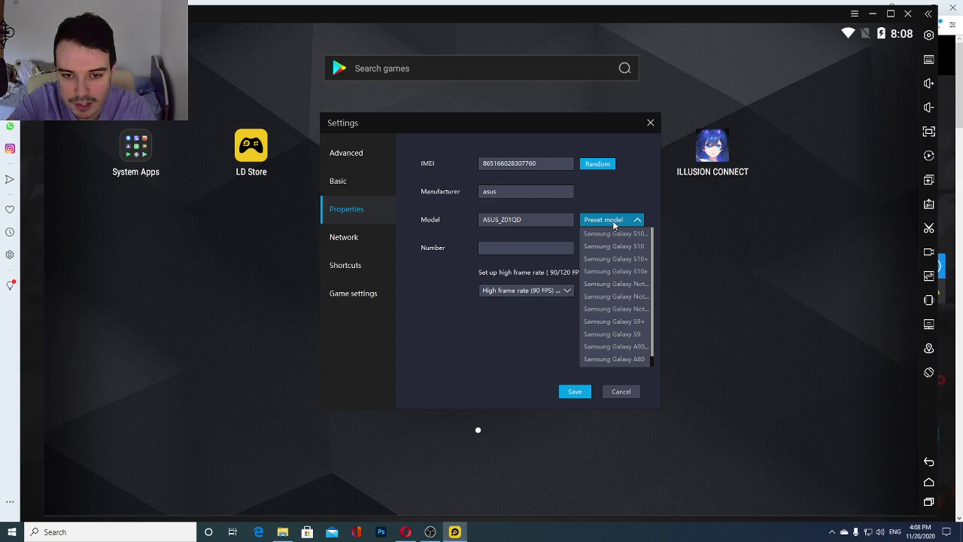
left_click(614, 220)
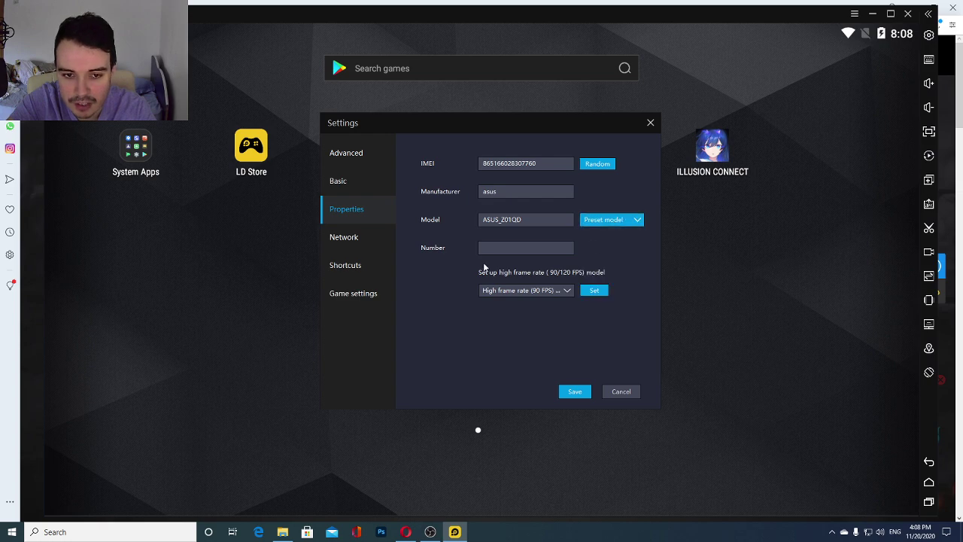
Step: Review the high frame rate model choices, keeping the 90 FPS option
left_click(566, 291)
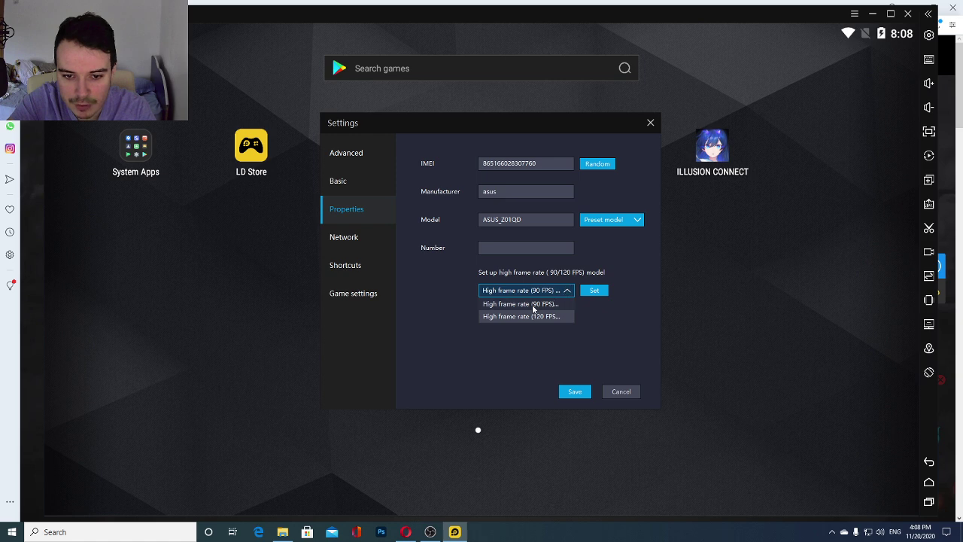
left_click(533, 305)
left_click(561, 294)
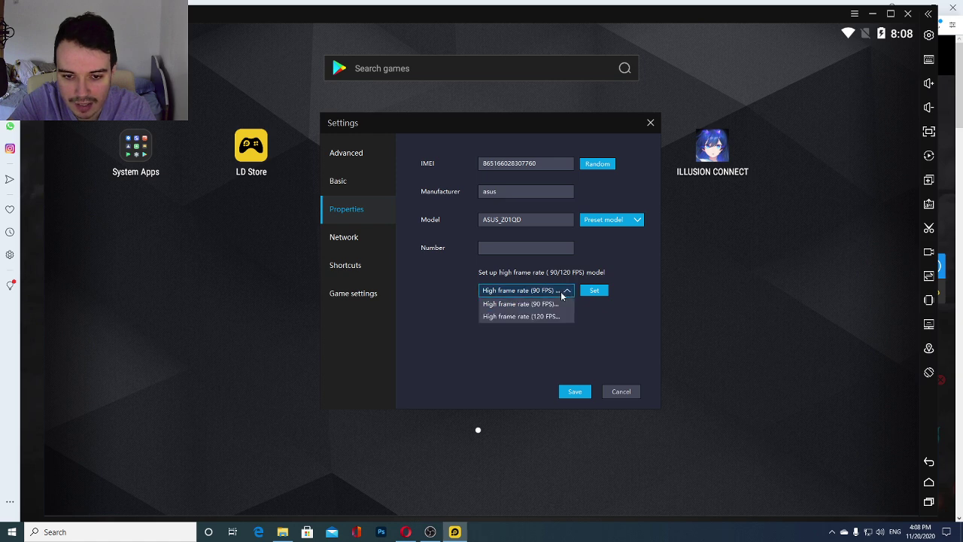
left_click(561, 293)
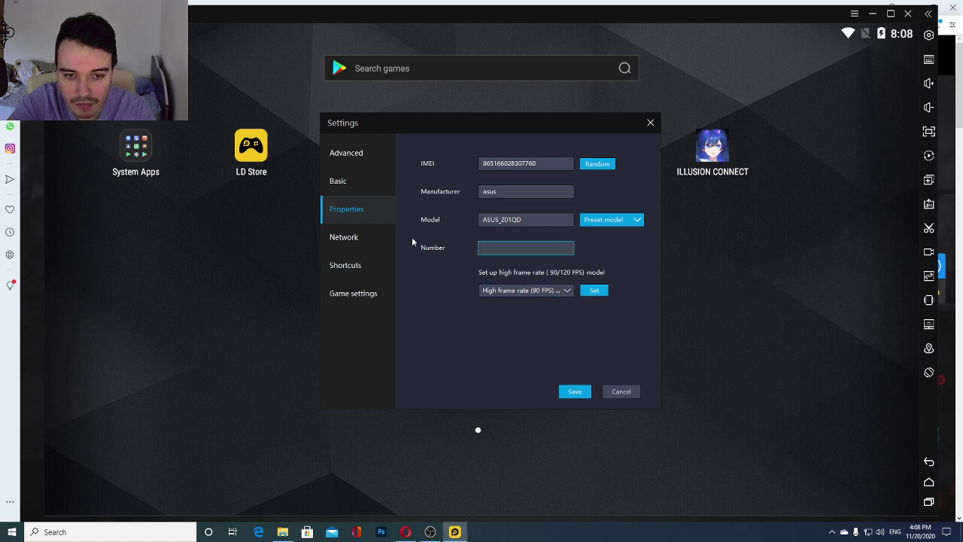
Step: Open the game settings, and switch PUBG's automatic disabling of Windows mouse acceleration off and back on
left_click(354, 293)
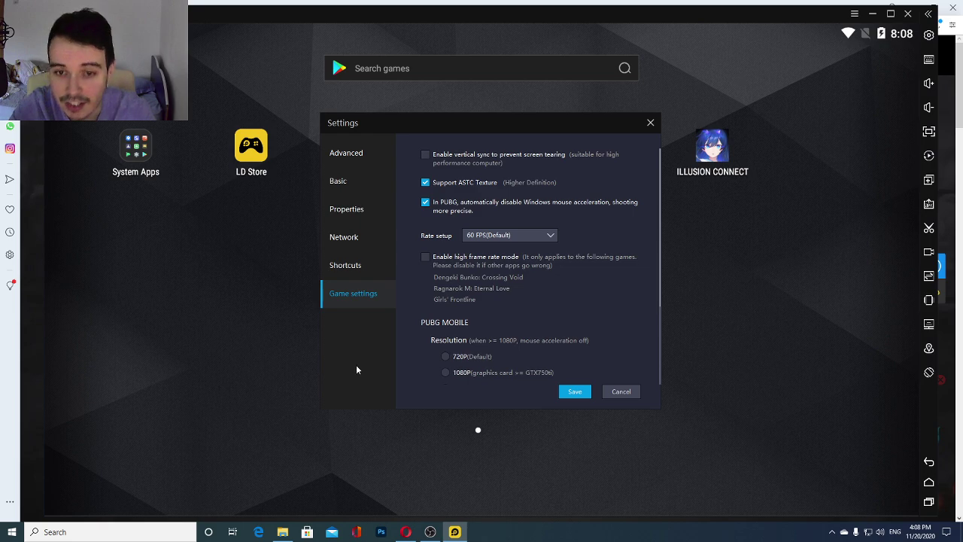
left_click(426, 203)
left_click(424, 203)
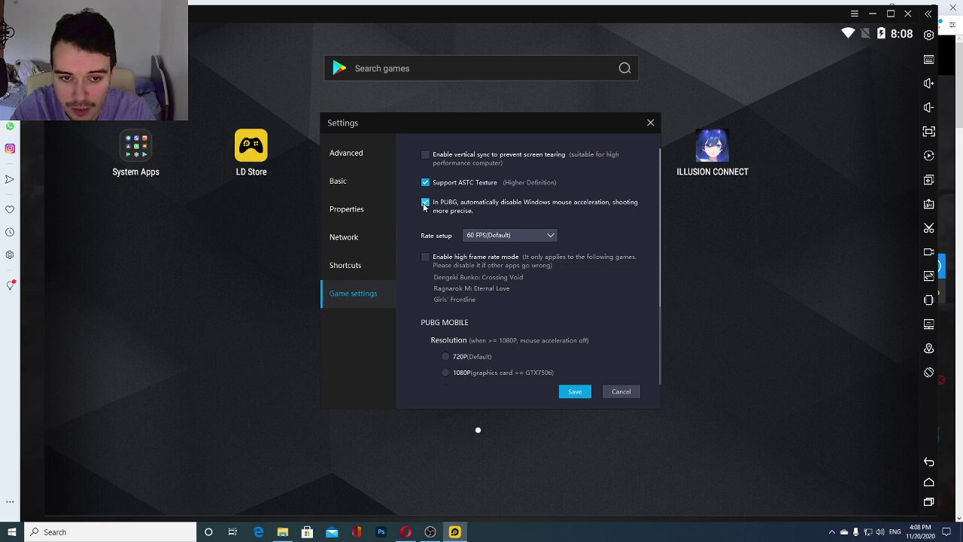
Step: Review the rate setup choices of 60, 90 and 120 FPS, keeping 60 FPS(Default)
left_click(537, 236)
left_click(537, 236)
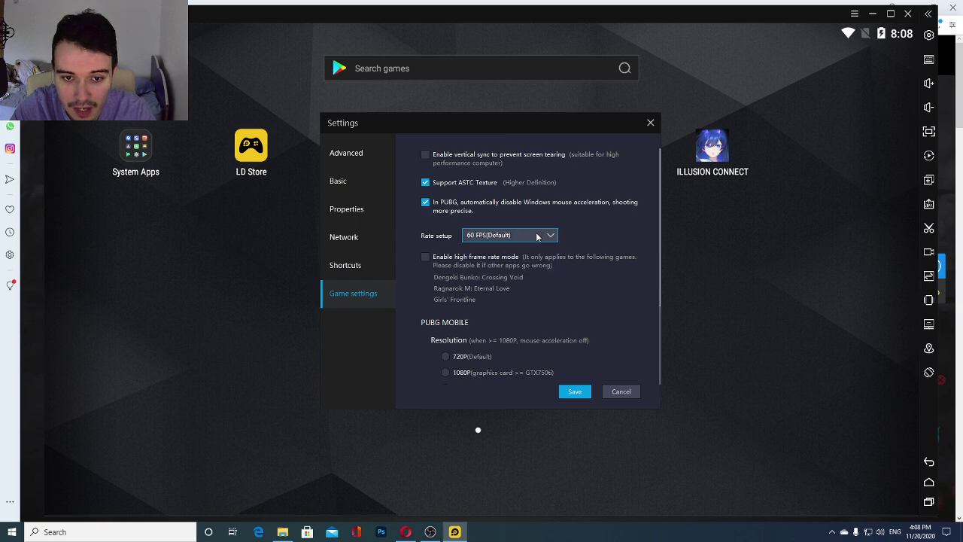
scroll(602, 216, "down", 1)
left_click(527, 210)
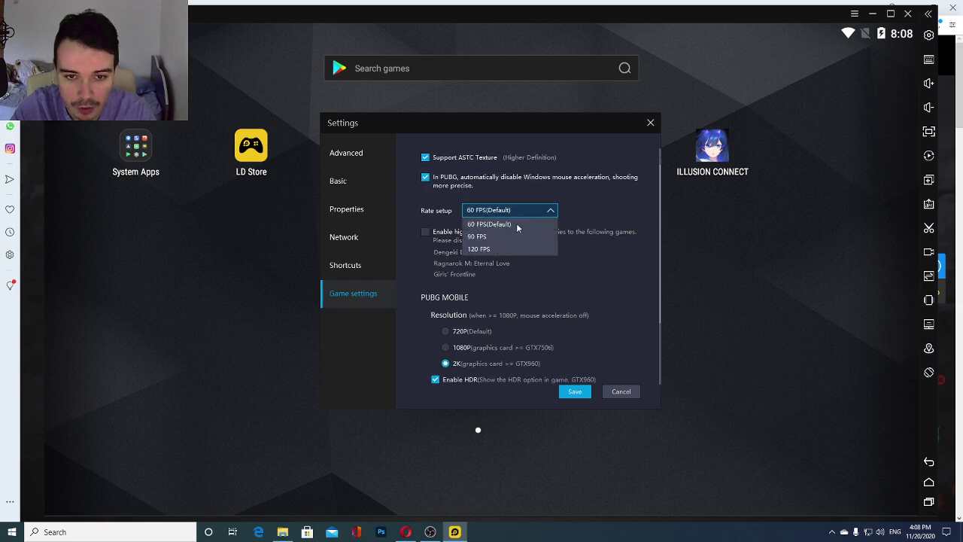
left_click(519, 223)
left_click(500, 210)
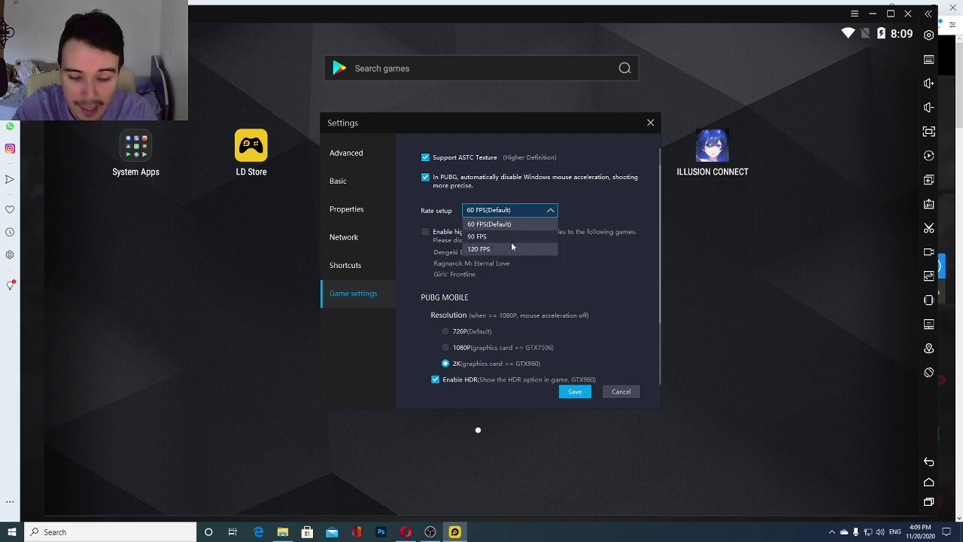
left_click(531, 212)
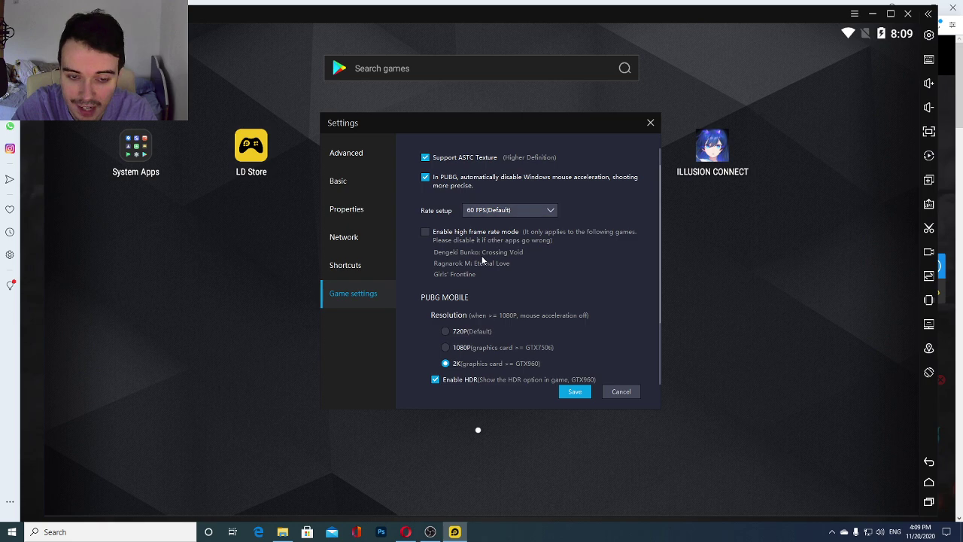
Step: Review the PUBG MOBILE and PUBG Army options, keeping 2K resolution and HDR enabled, and save the settings
scroll(522, 259, "down", 1)
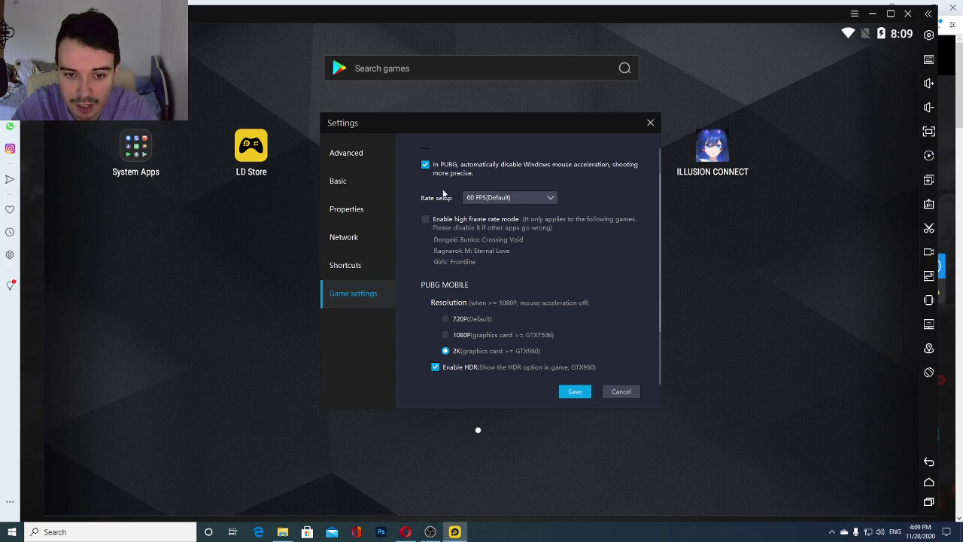
scroll(569, 254, "down", 2)
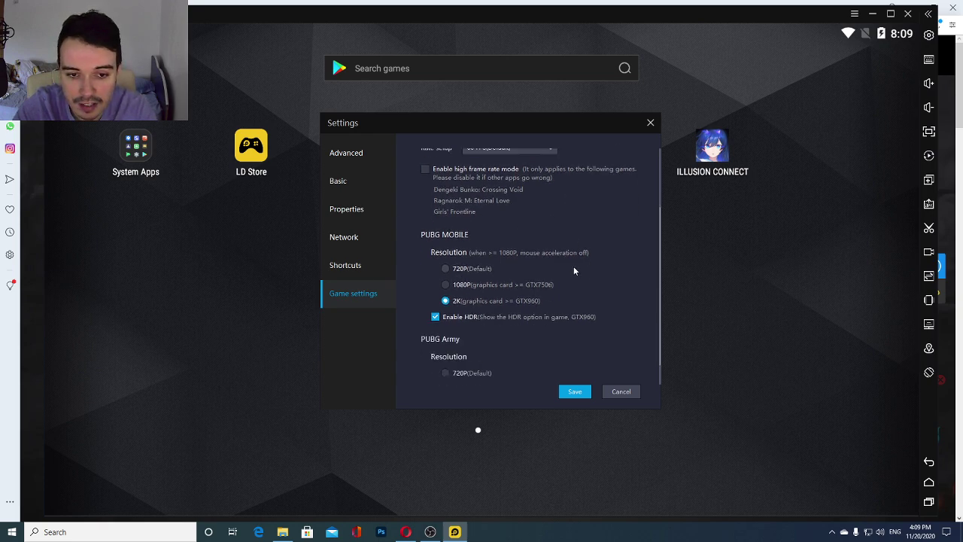
scroll(490, 265, "down", 1)
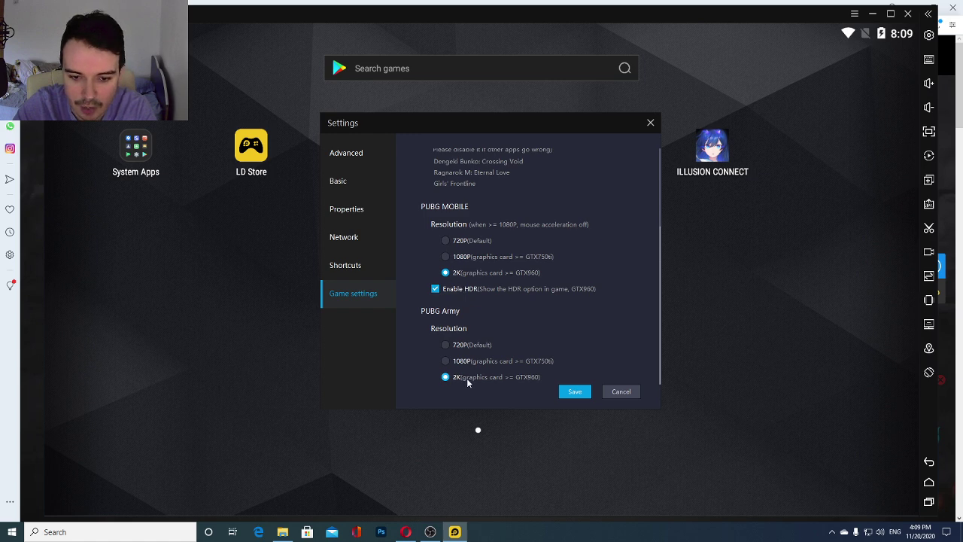
left_click(575, 391)
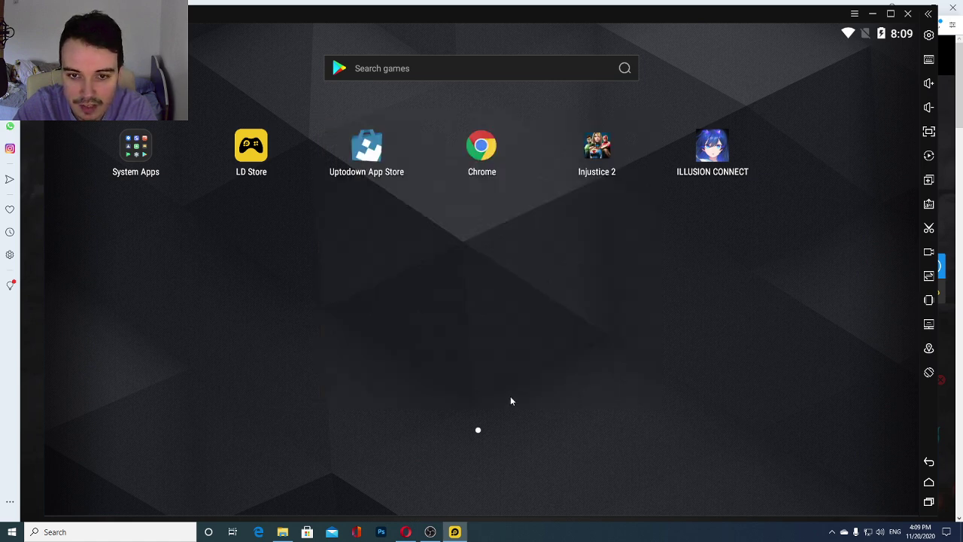
Step: Launch Injustice 2 and open its keyboard mapping editor
left_click(599, 157)
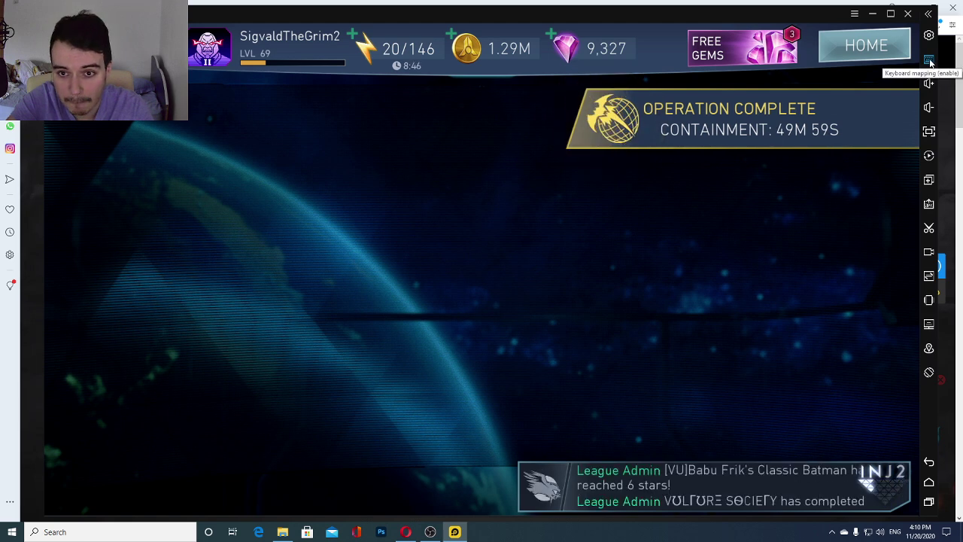
left_click(931, 62)
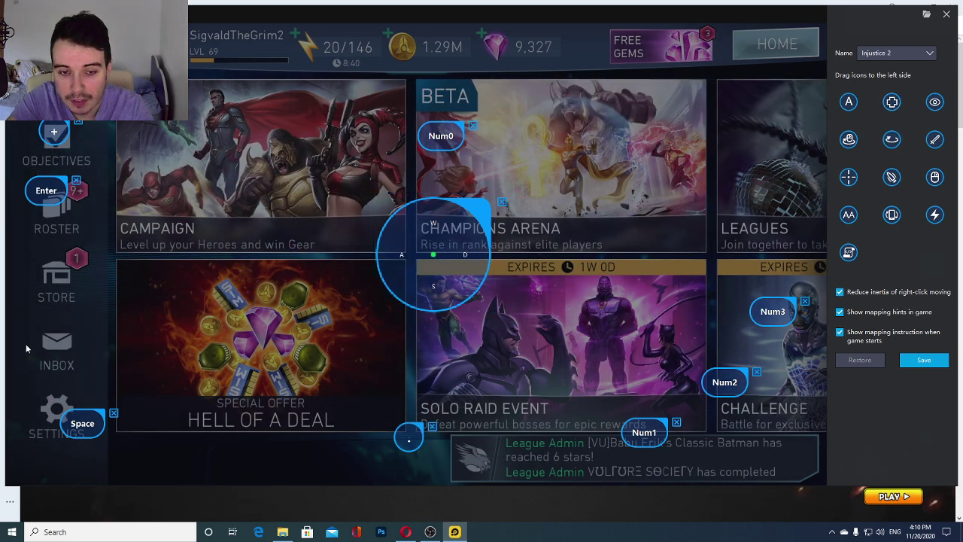
Step: Place the WASD move control over the Champions Arena title and fine-tune its position
left_click(430, 267)
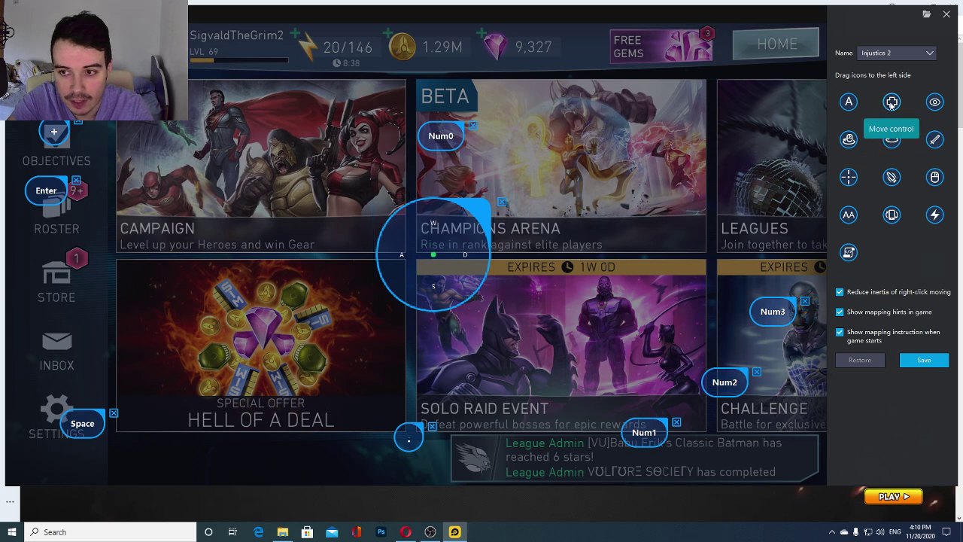
left_click_drag(892, 105, 458, 240)
left_click(618, 185)
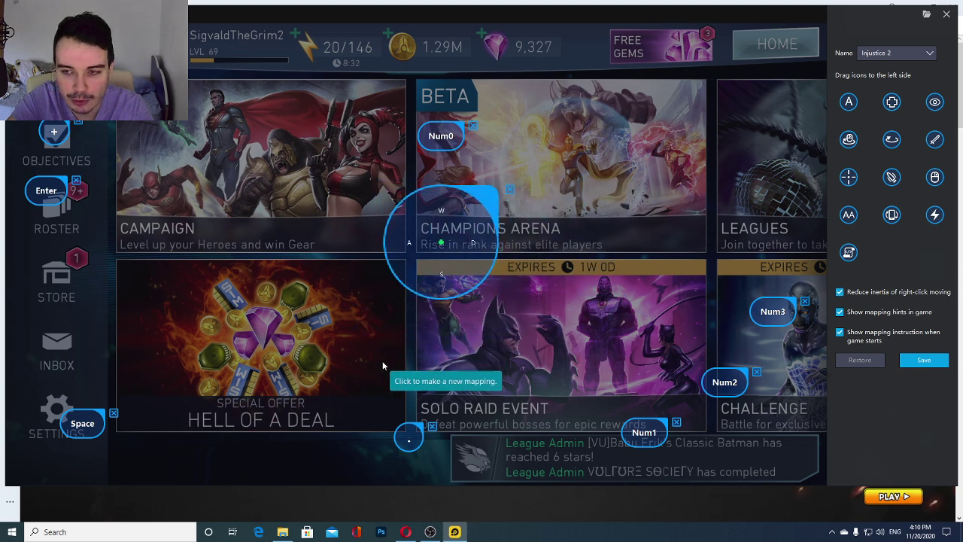
left_click(470, 224)
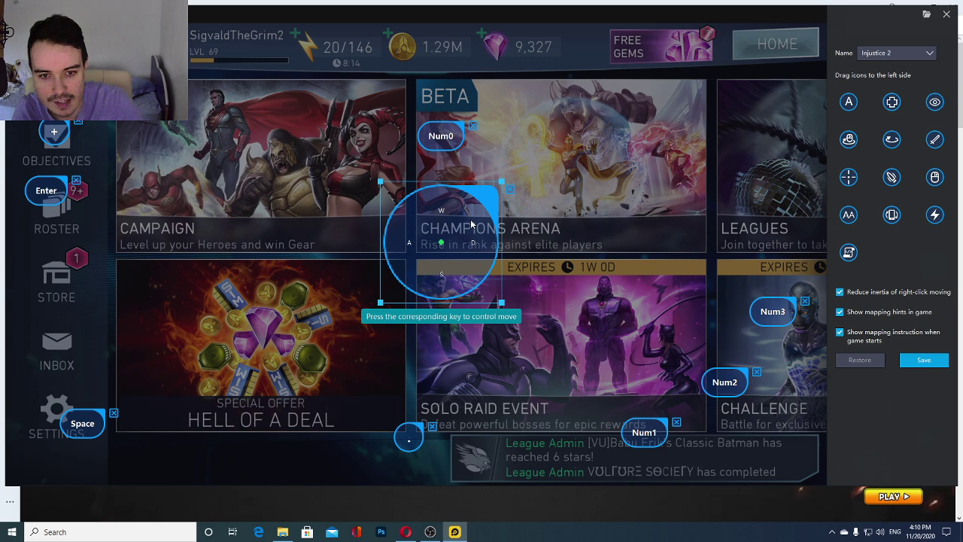
left_click(557, 11)
left_click(425, 288)
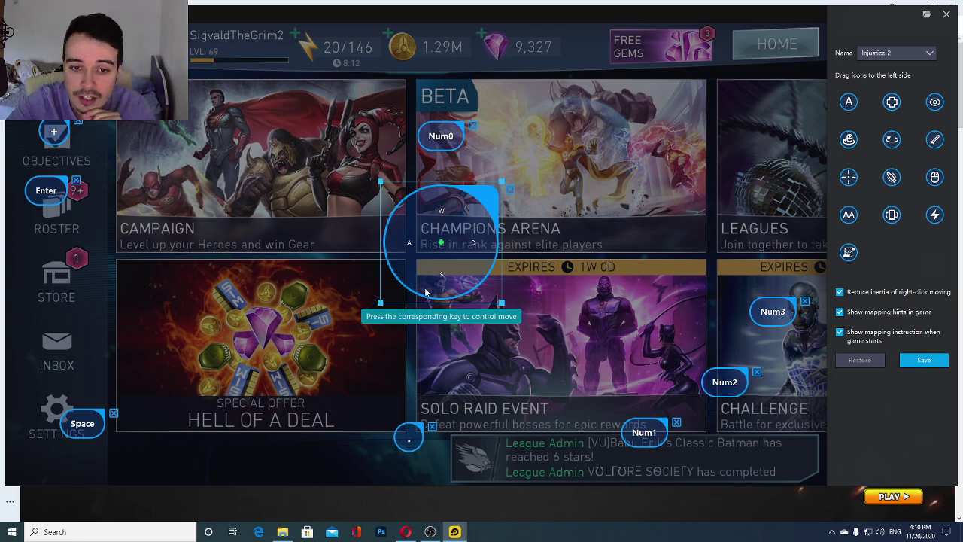
left_click_drag(424, 287, 463, 227)
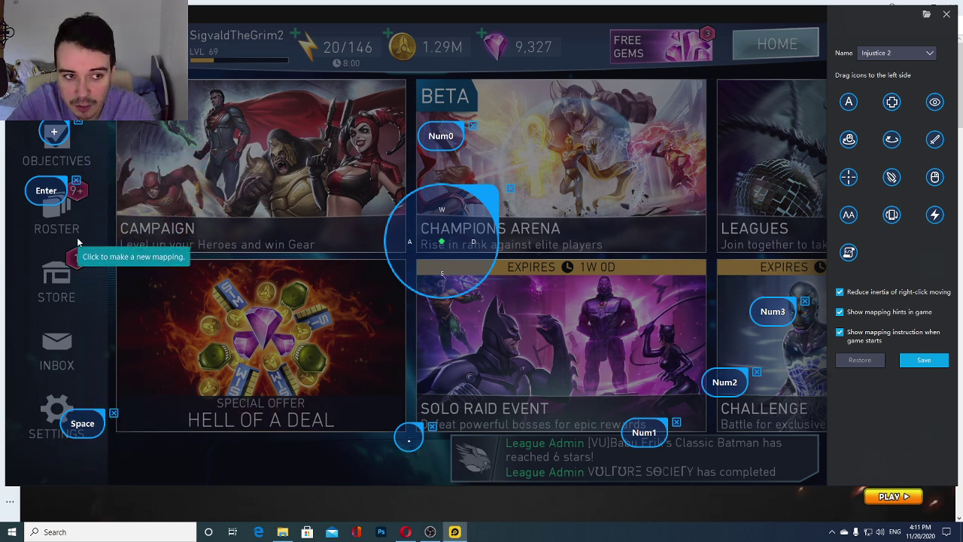
left_click(437, 240)
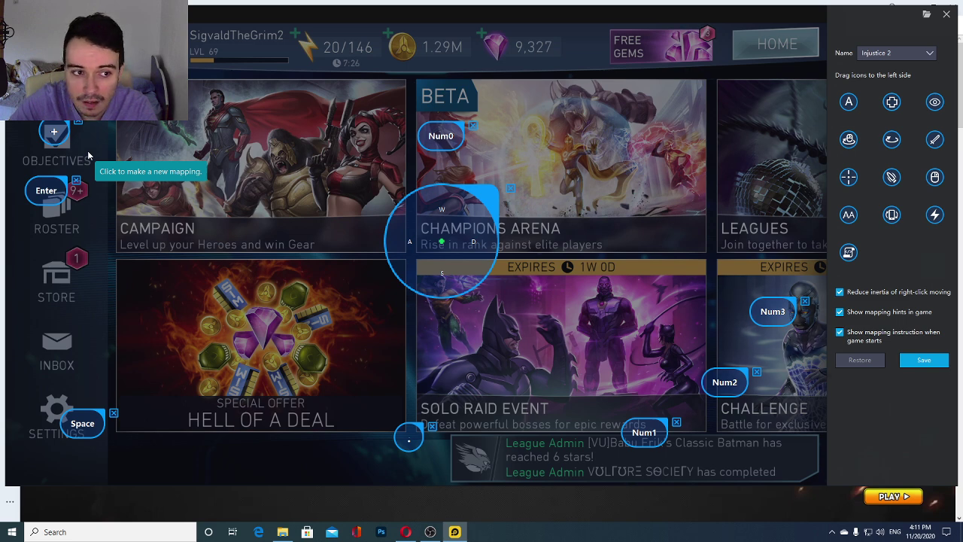
left_click(460, 245)
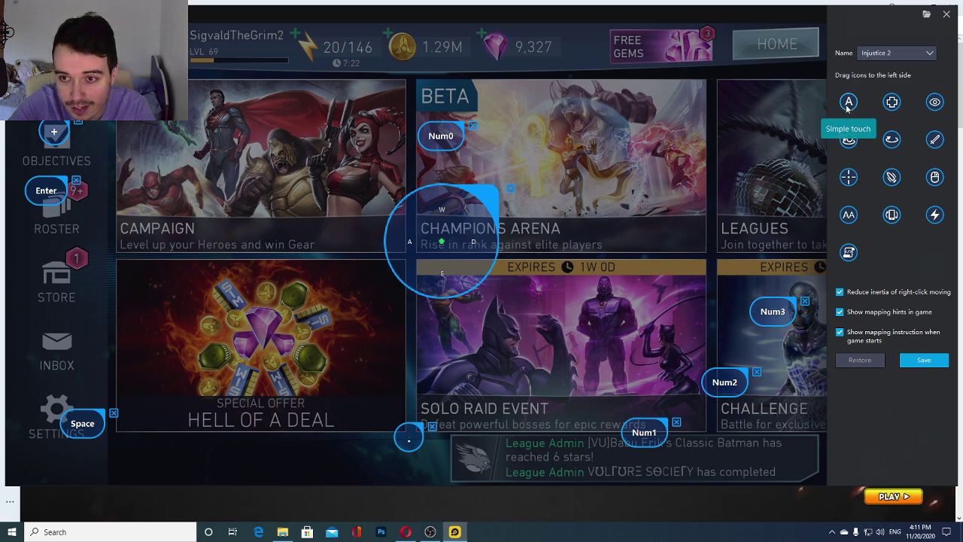
Step: Try a simple touch mapping for the comma key on the Champions Arena and Campaign tiles, and remove it
left_click_drag(849, 103, 603, 129)
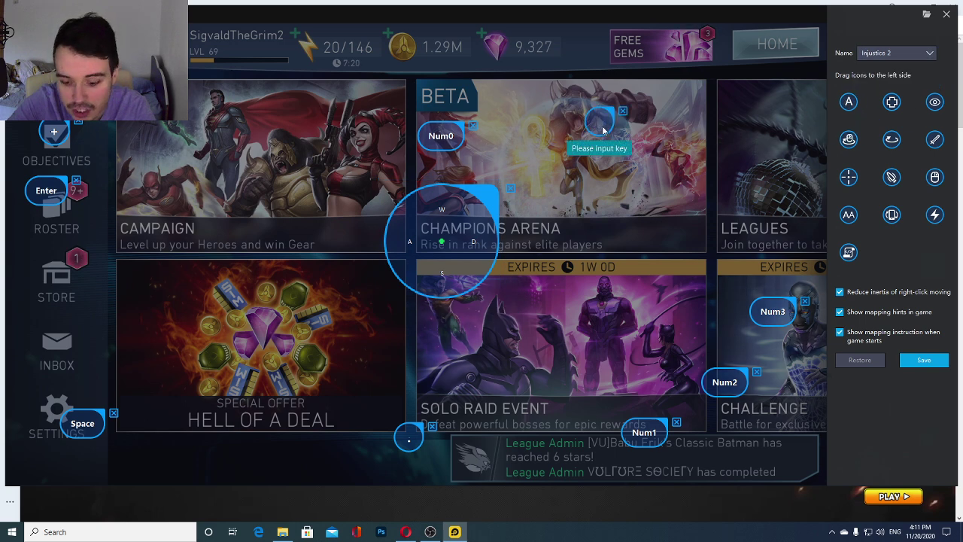
key("comma")
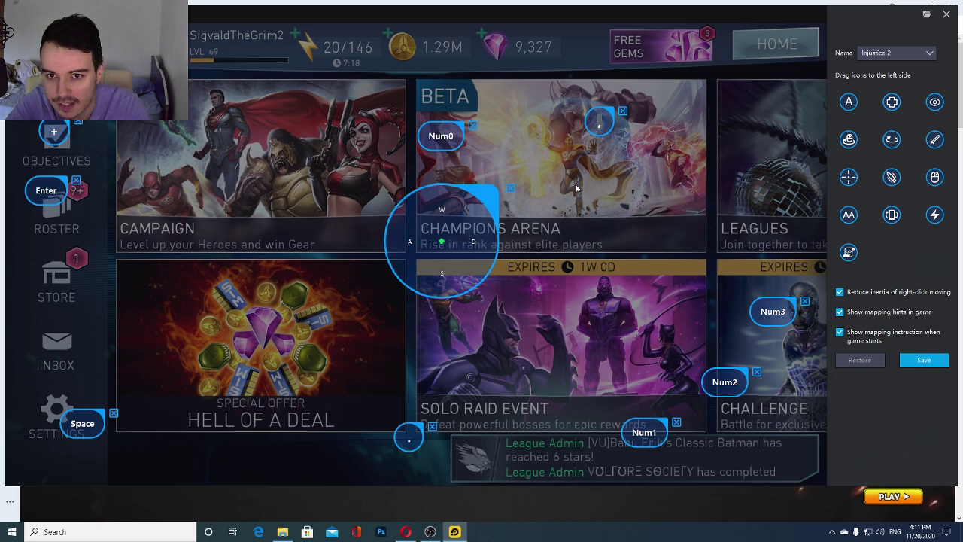
left_click(604, 114)
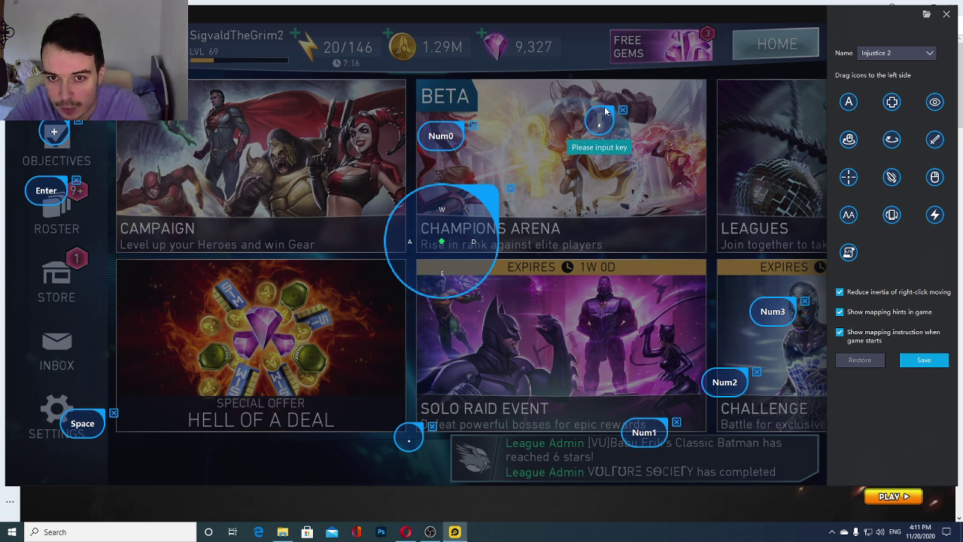
left_click_drag(606, 111, 270, 107)
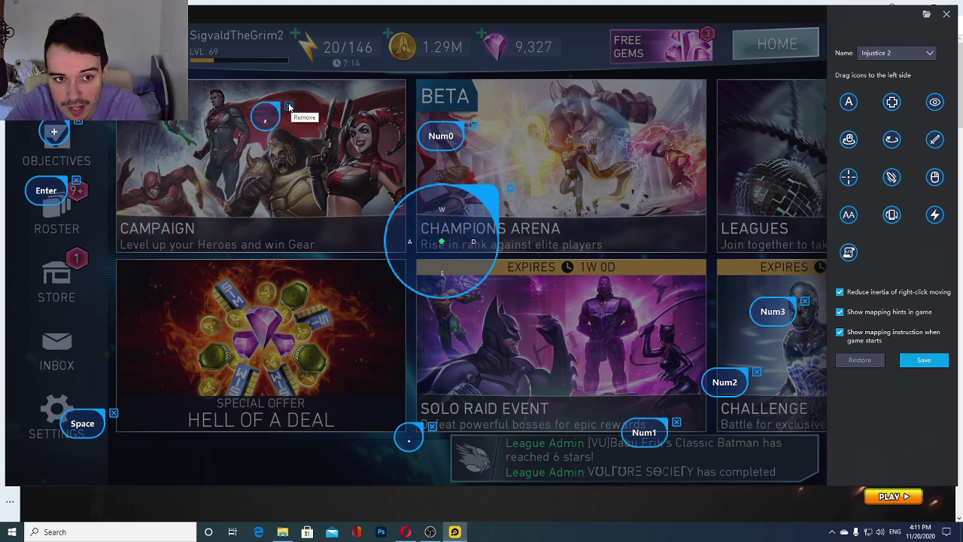
left_click(289, 108)
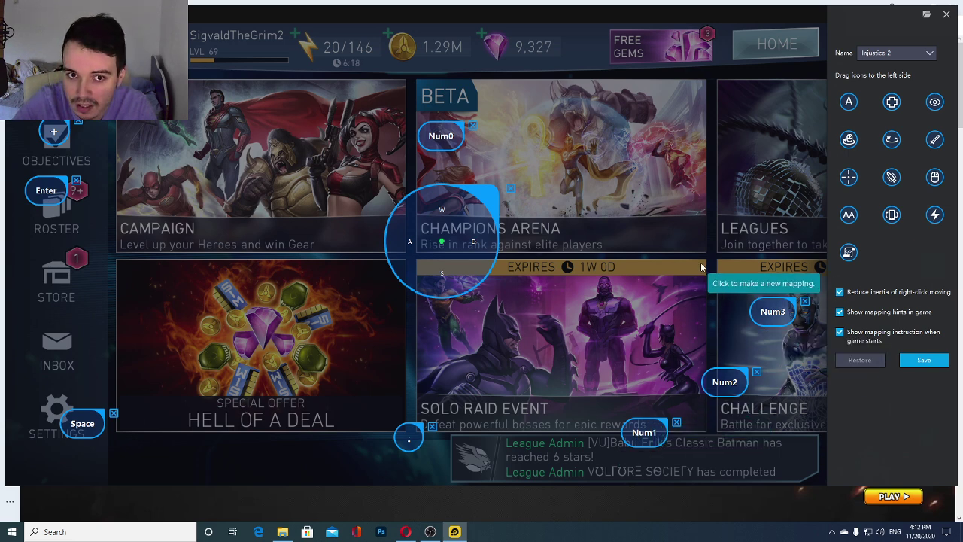
Step: Save the Injustice 2 key mapping and open the game's Campaign
left_click(914, 359)
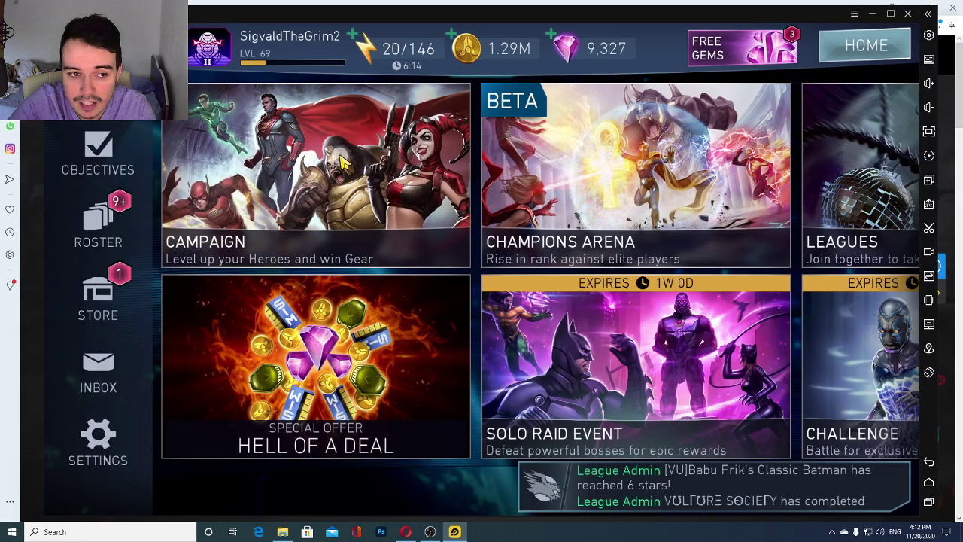
left_click(328, 161)
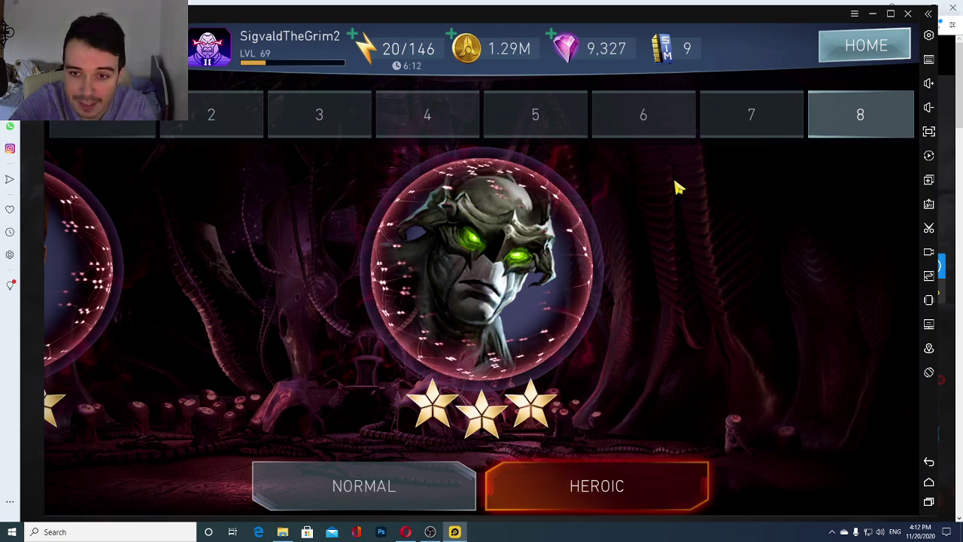
Step: Compare the Normal and Heroic modes in chapter 8, and view the heroic battles Assassin: Part VI and House of Kane: Part VI
left_click(400, 506)
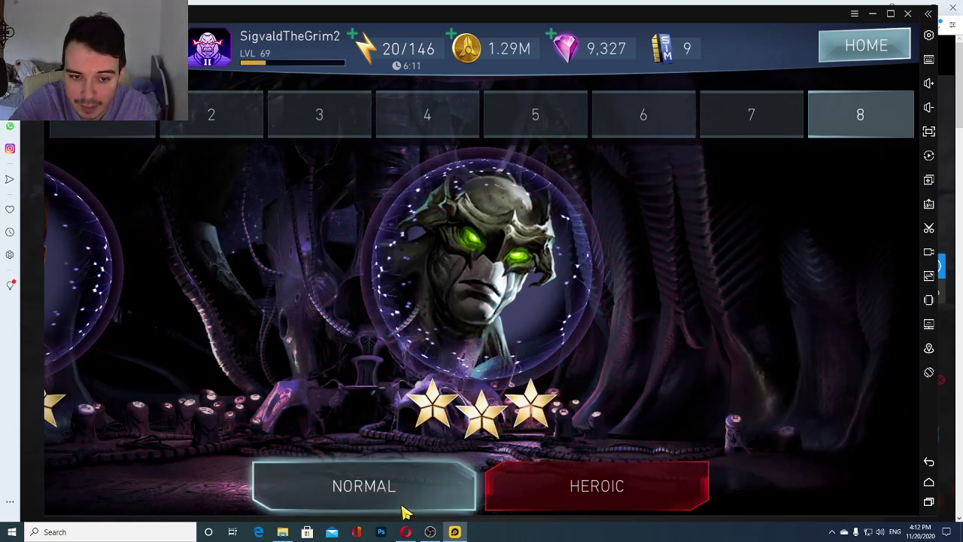
left_click(580, 478)
left_click(636, 286)
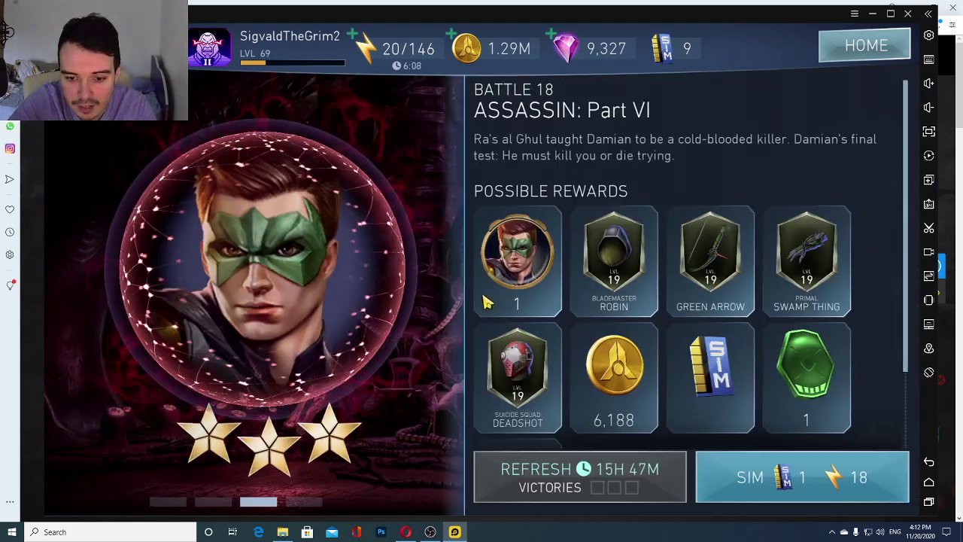
left_click(359, 275)
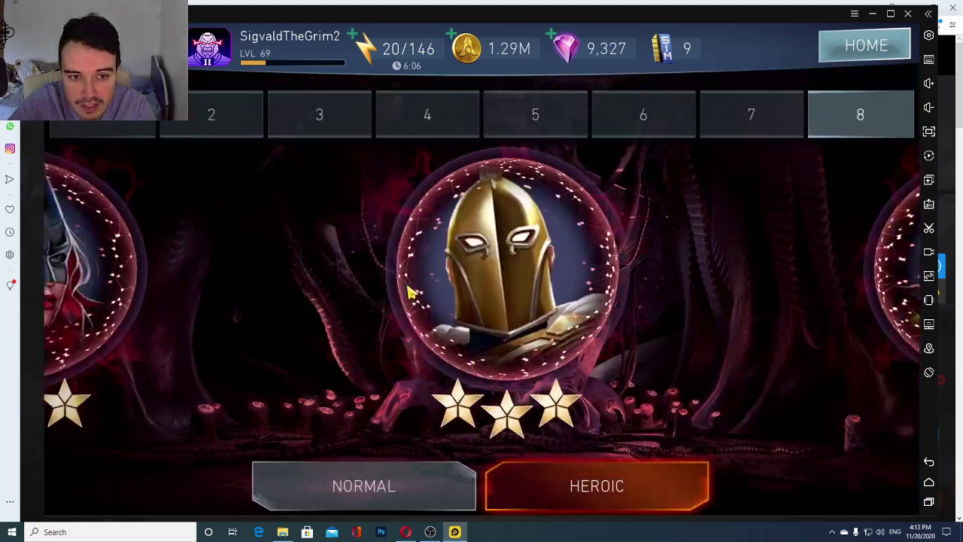
left_click_drag(411, 294, 447, 319)
left_click(447, 319)
left_click(758, 86)
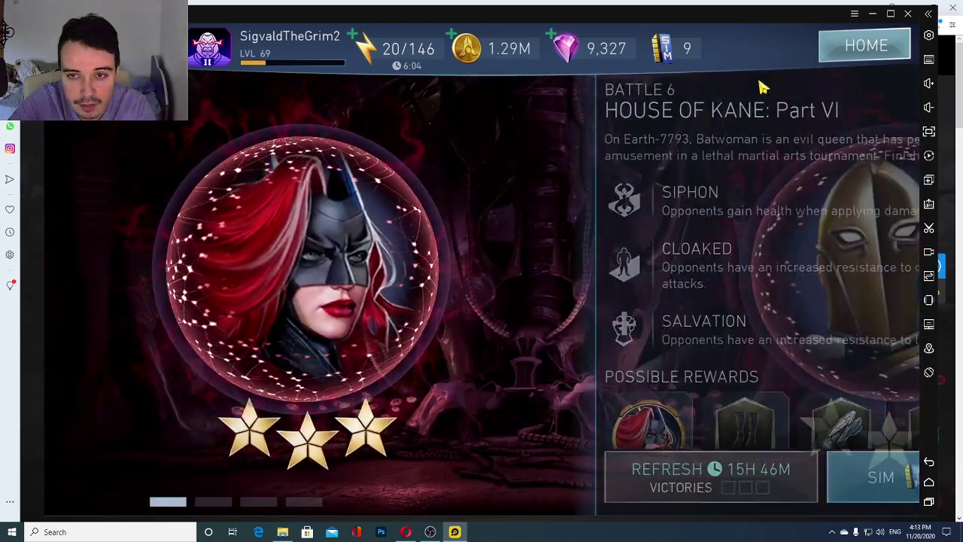
Step: Switch chapter 8 to Normal and choose to fight Battle 24, Force of Nature: Part VI
left_click(395, 488)
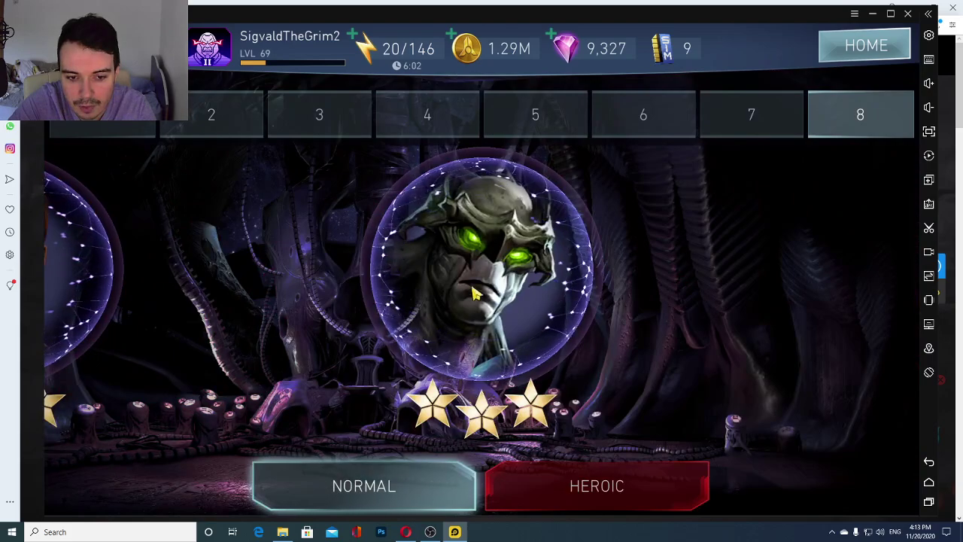
left_click(466, 248)
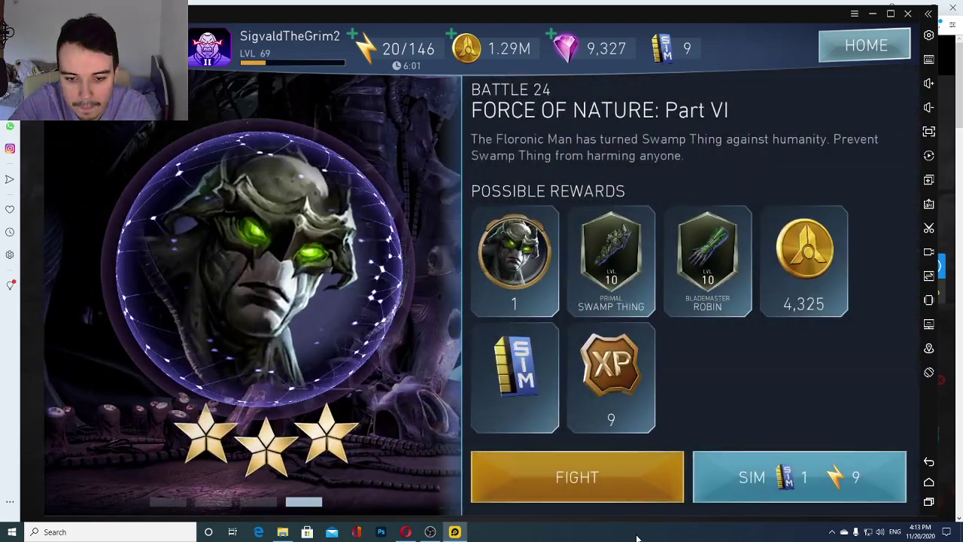
left_click(602, 484)
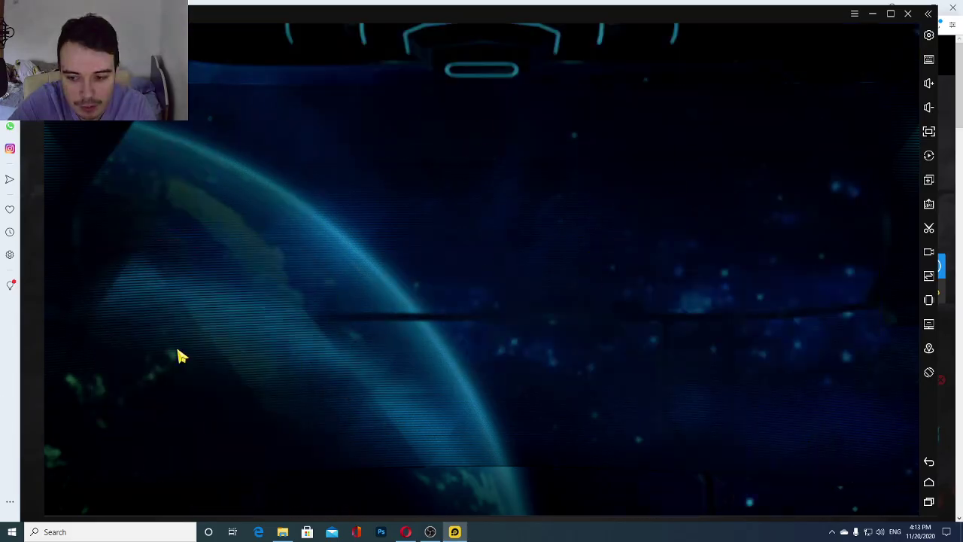
Step: Assign the level 53 hero with goggles, Multiverse Black Lightning and Multiverse Green Arrow to the three team slots, and close the team editor
scroll(733, 301, "down", 10)
scroll(734, 301, "down", 15)
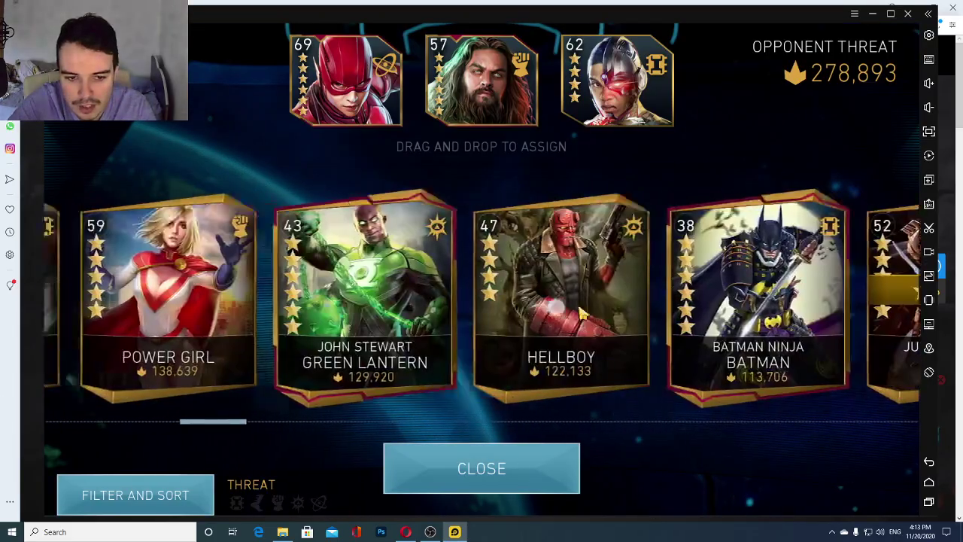
left_click_drag(587, 301, 346, 79)
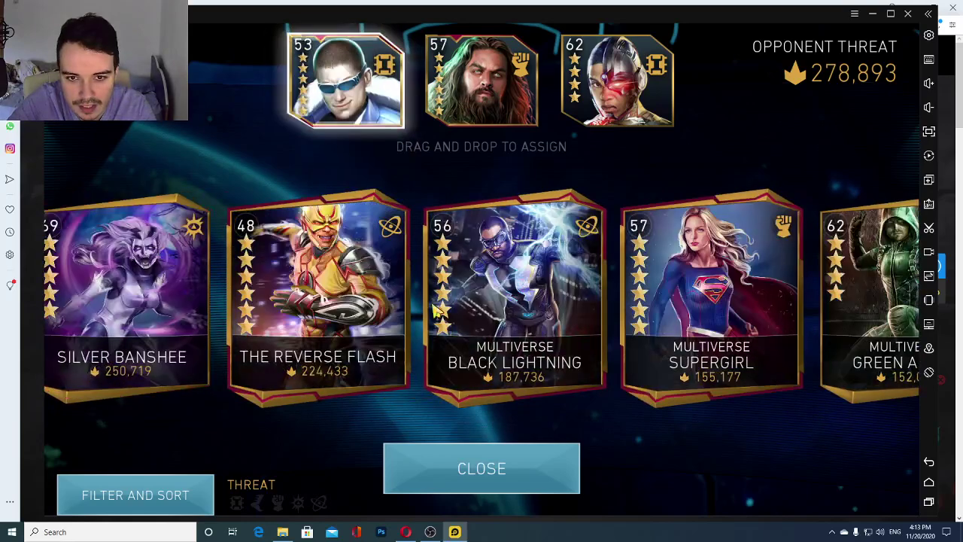
left_click_drag(459, 286, 482, 84)
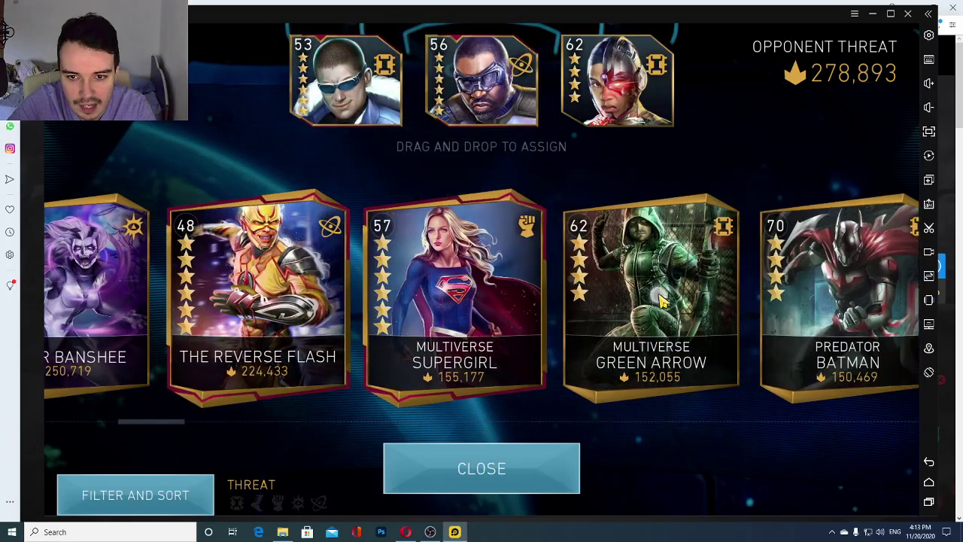
left_click_drag(651, 301, 617, 79)
left_click(503, 464)
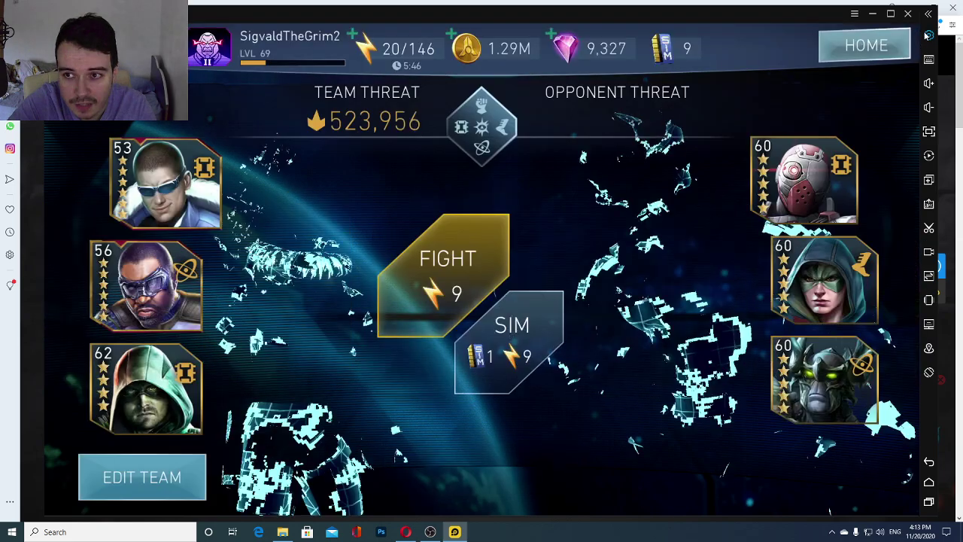
Step: Check the Injustice 2 key mapping over the pre-battle screen, save it, and start the fight
left_click(929, 60)
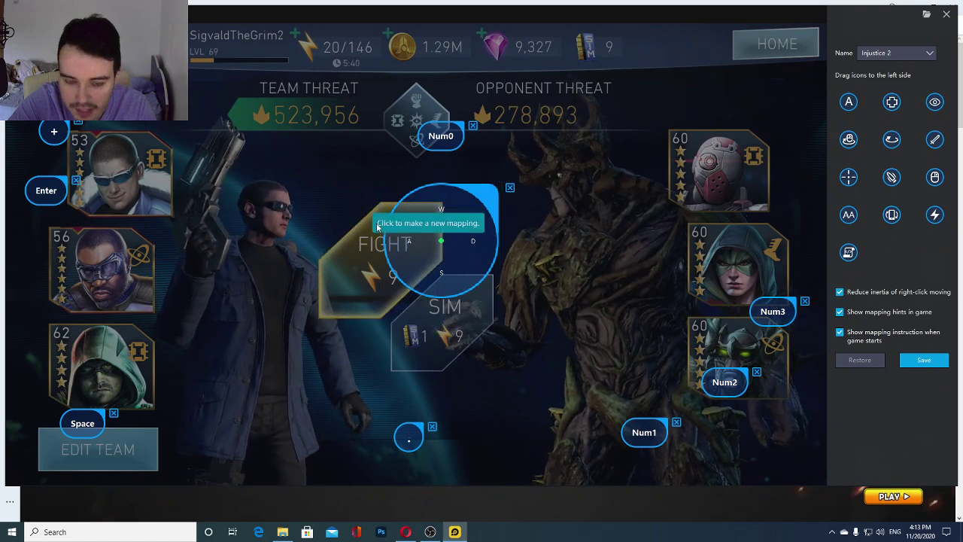
left_click(921, 363)
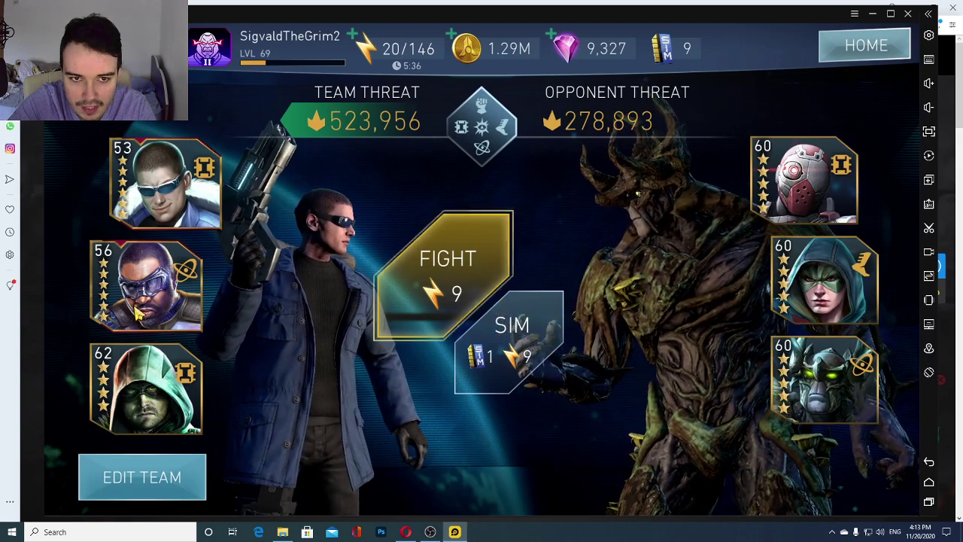
left_click(439, 292)
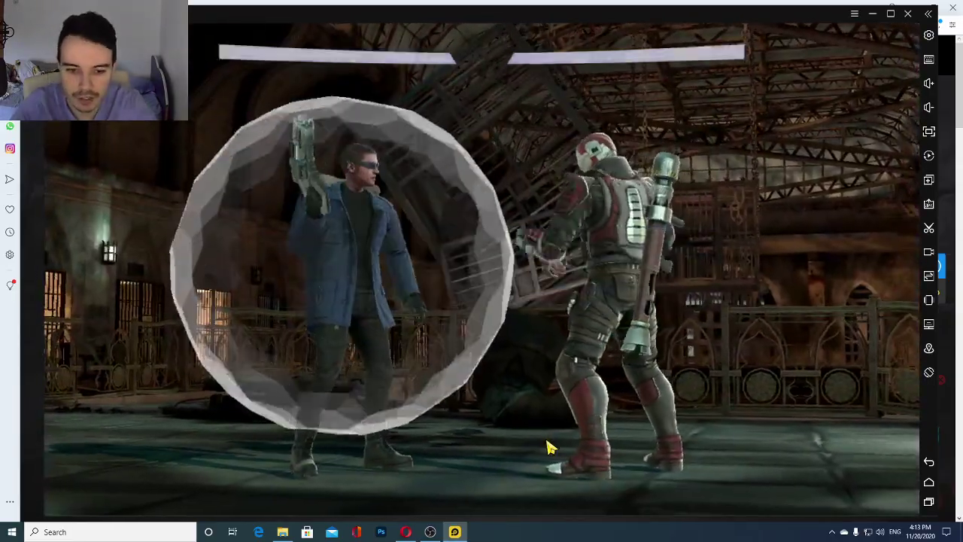
Step: Attack Suicide Squad Deadshot and Blademaster Robin with repeated basic hits from Multiverse Captain Cold
left_click(549, 448)
left_click(549, 448)
left_click(549, 447)
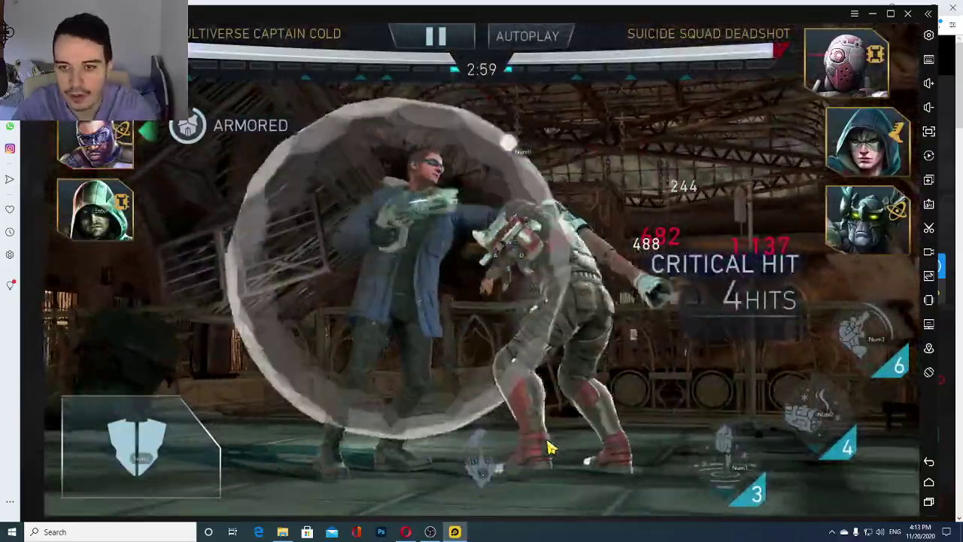
left_click(550, 448)
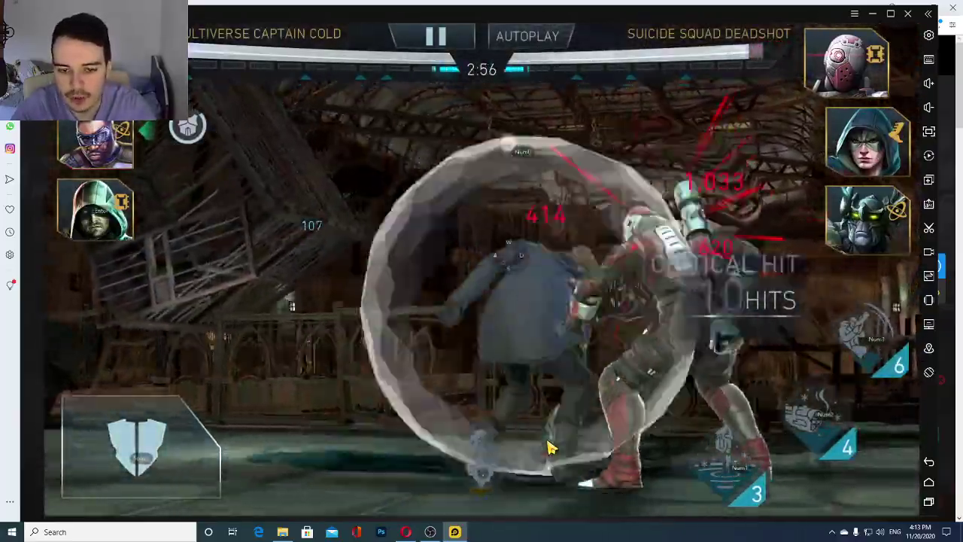
left_click(550, 448)
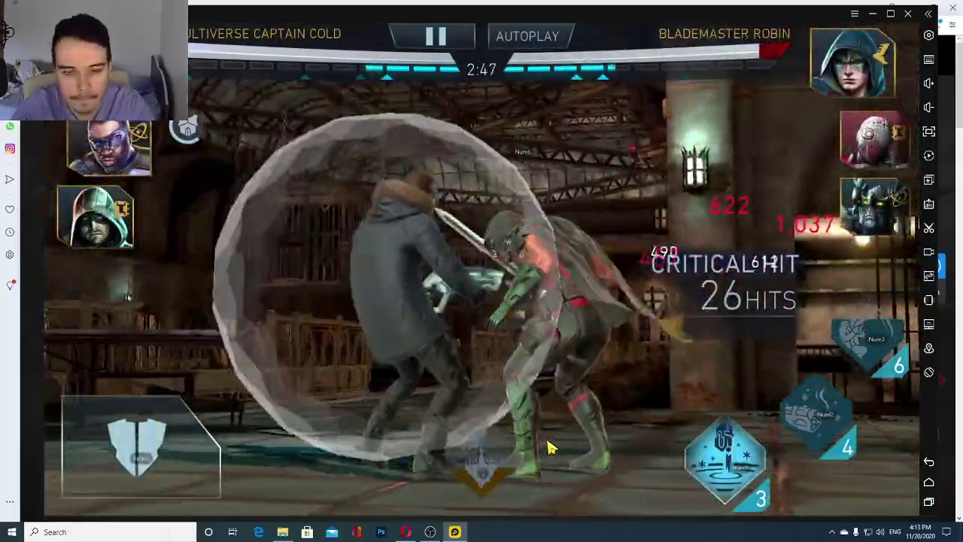
key("shift")
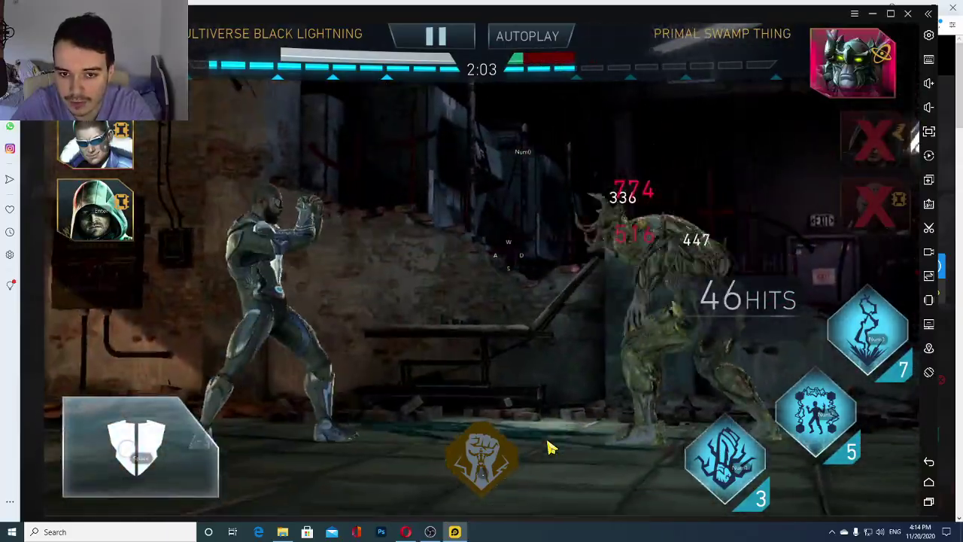
Step: Finish off Primal Swamp Thing with Multiverse Black Lightning using the mapped attack, and continue past the victory and rewards screens
key("KP_0")
key("KP_0")
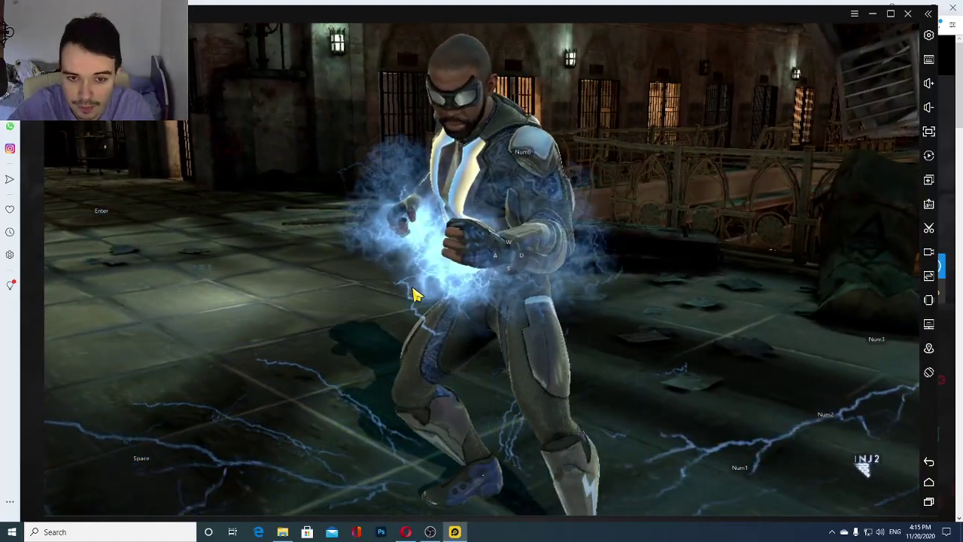
left_click(460, 154)
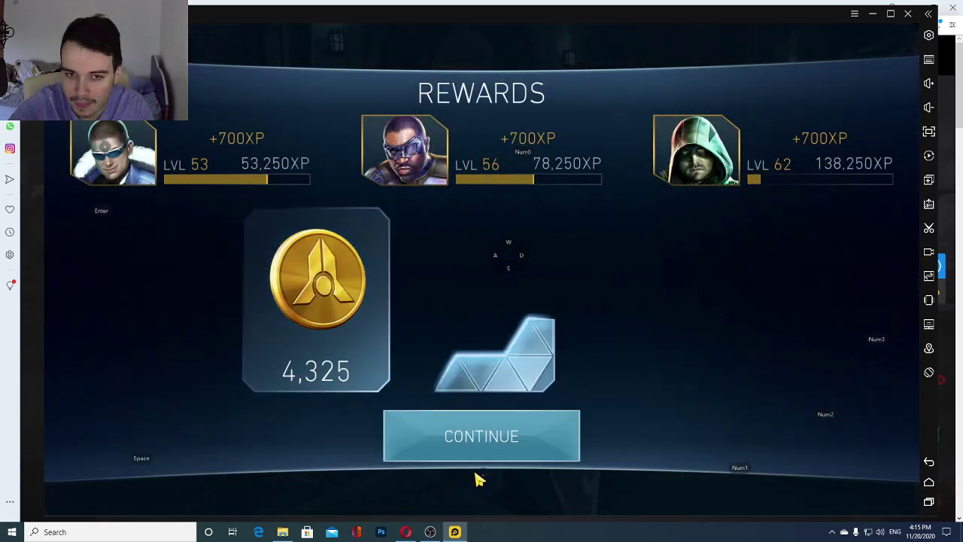
left_click(532, 438)
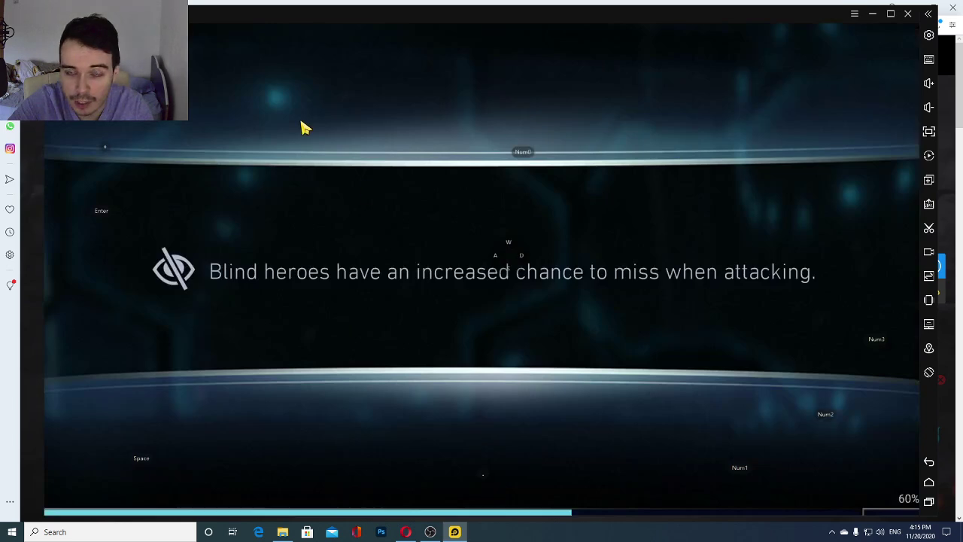